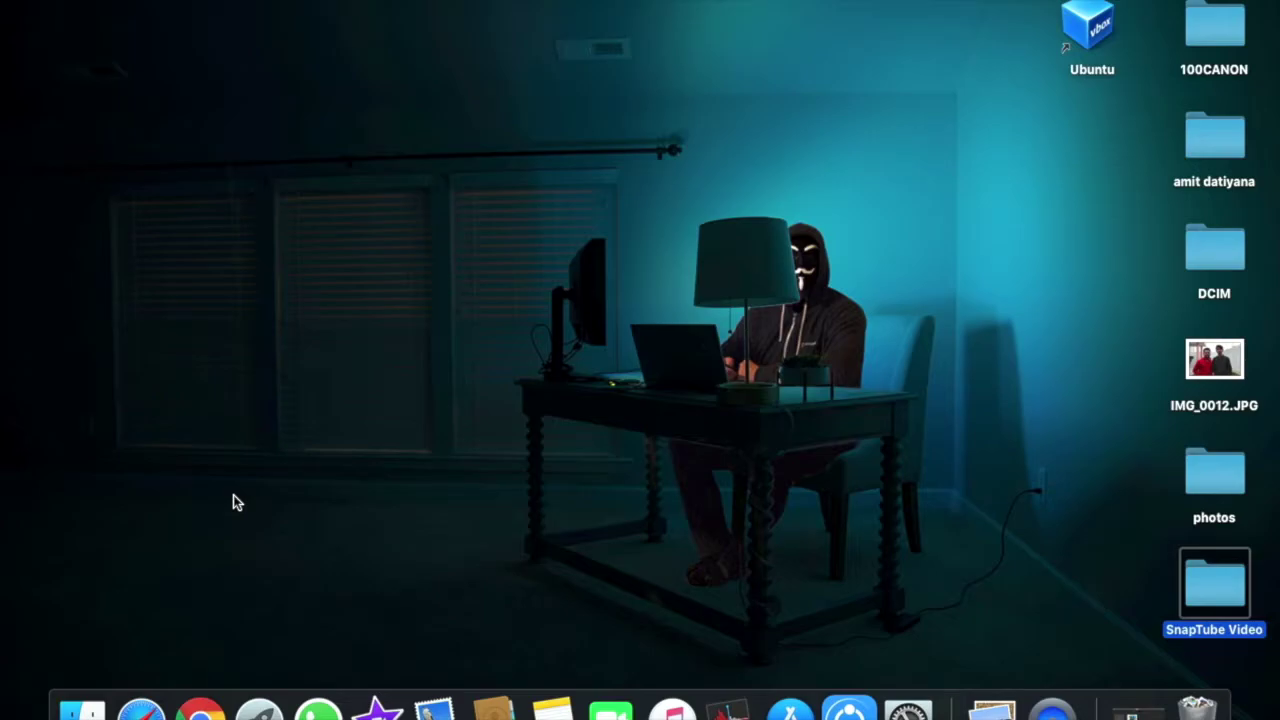
Open iMovie and create a new movie project
left_click(372, 680)
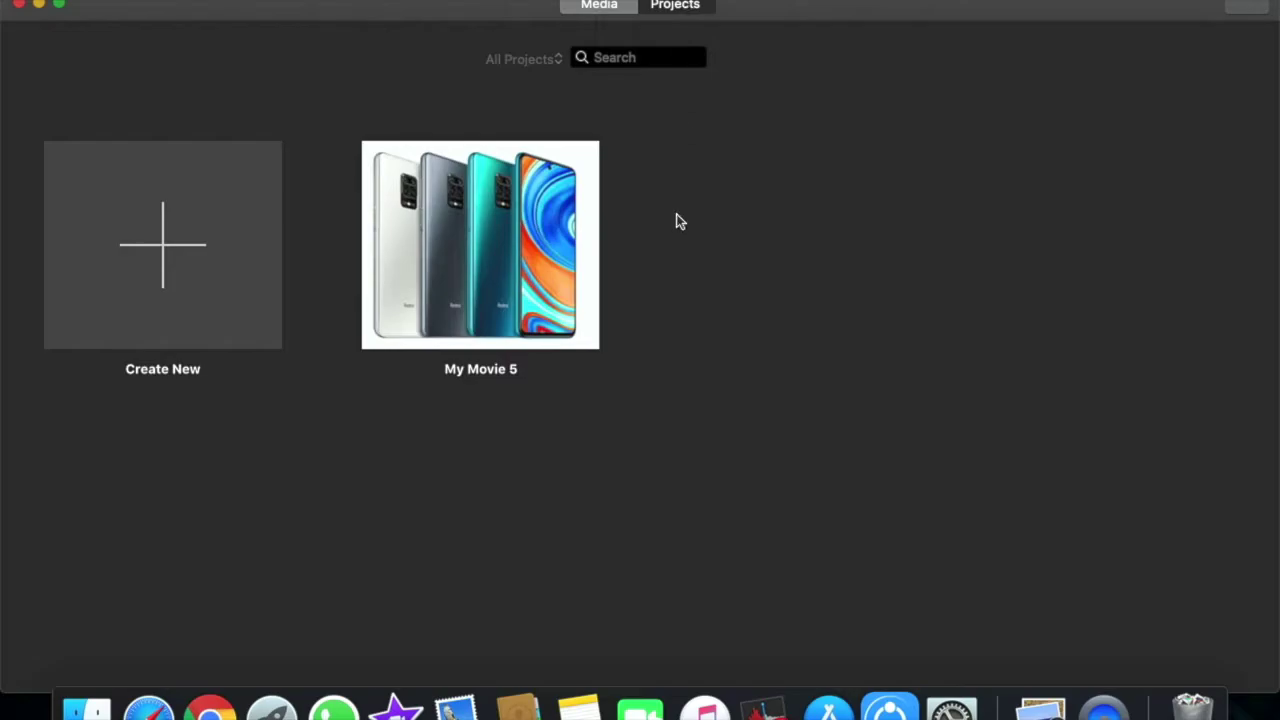
left_click(166, 245)
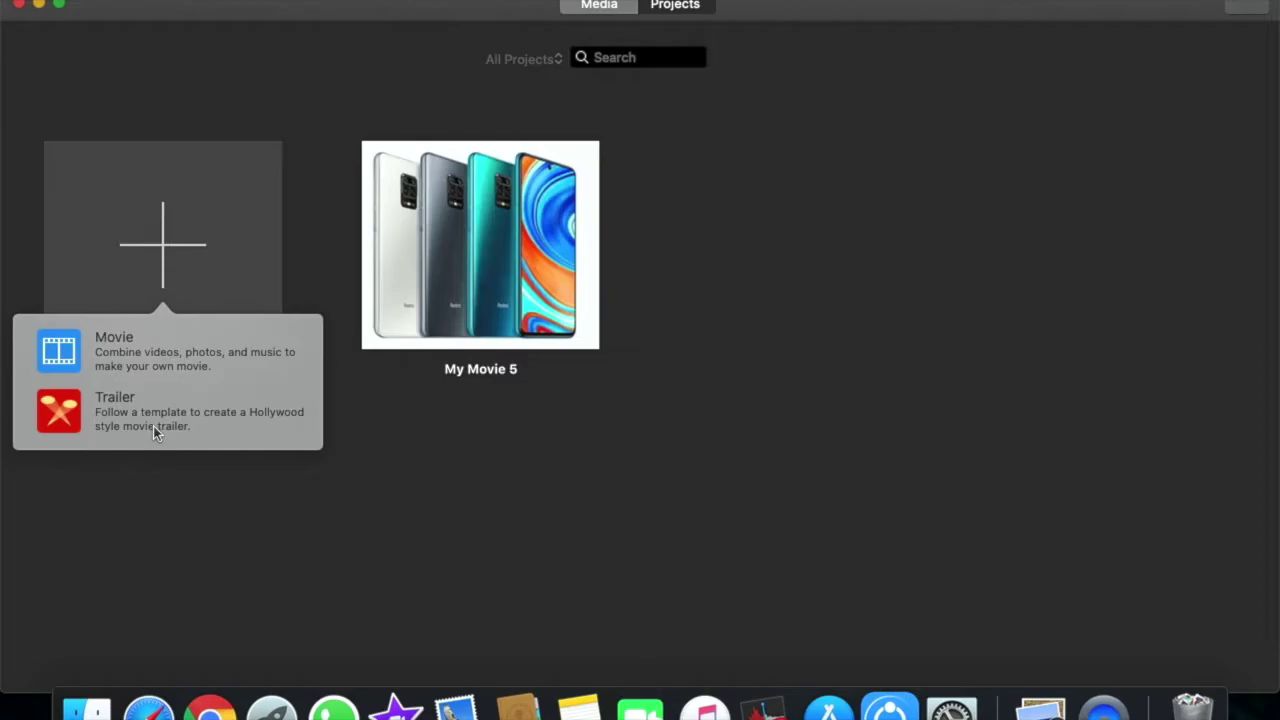
left_click(143, 350)
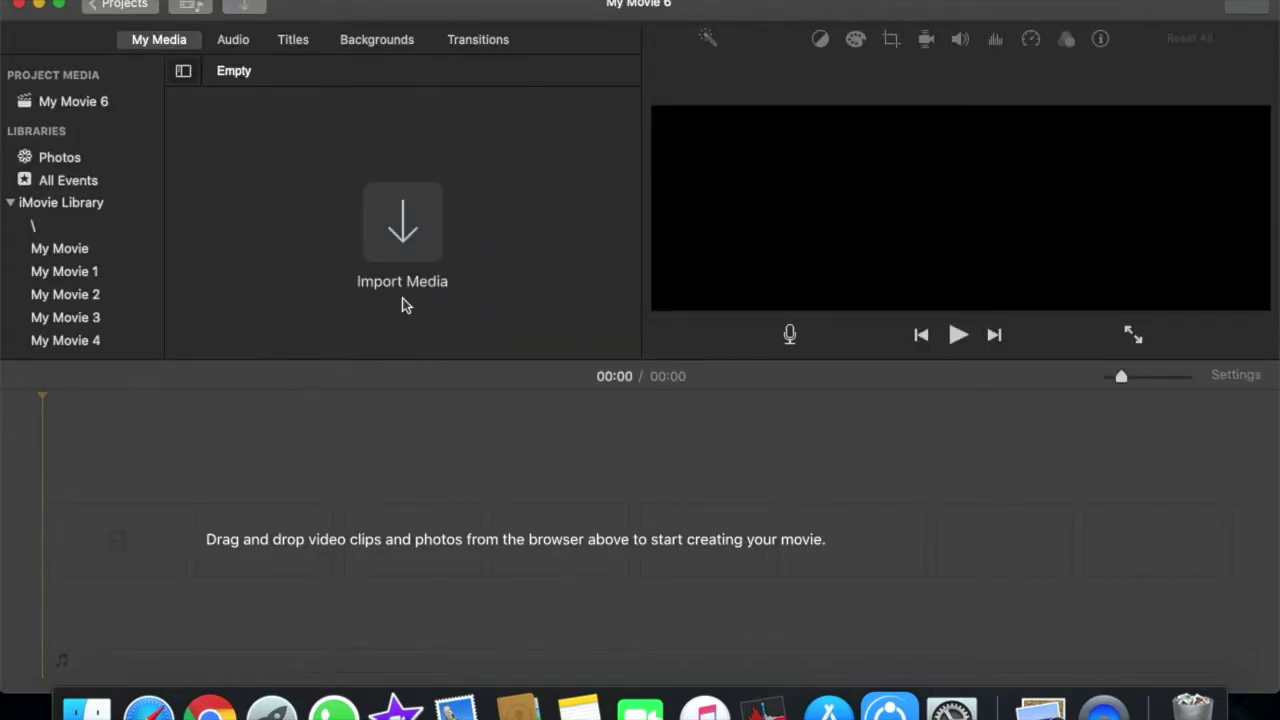
Import all the screenshot images from the Documents folder into the My Movie 6 project media
left_click(70, 108)
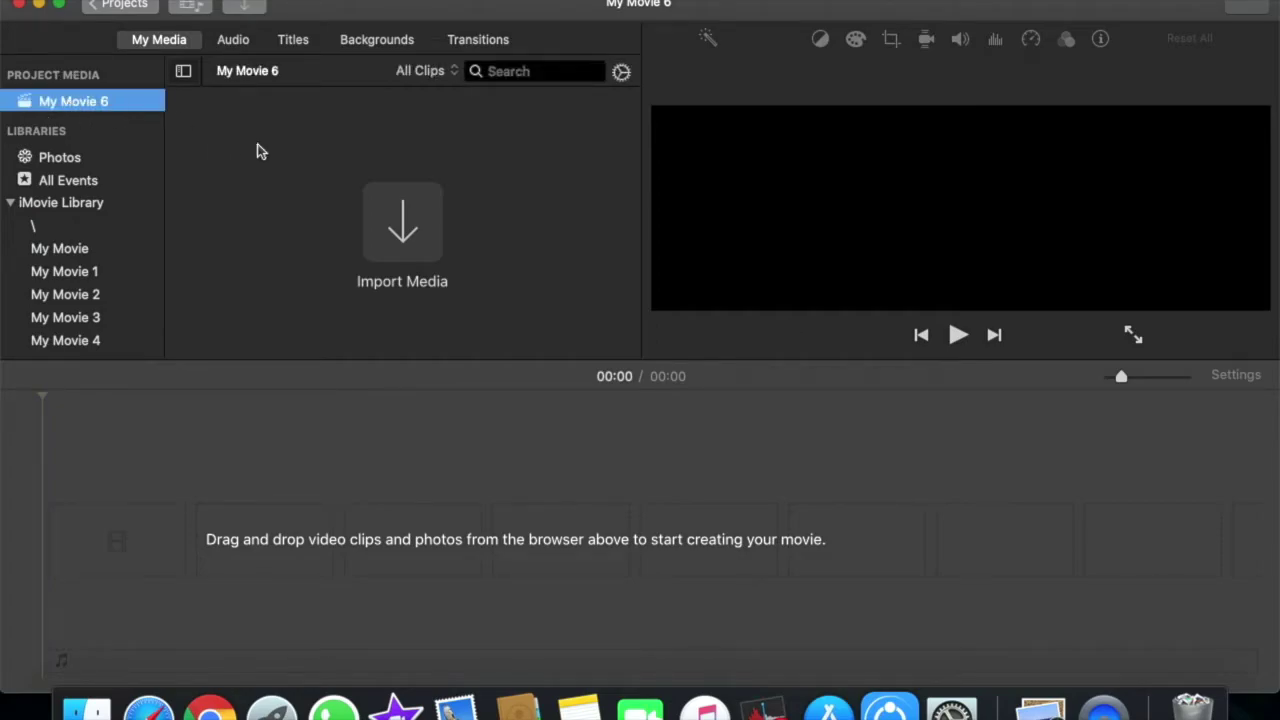
left_click(387, 215)
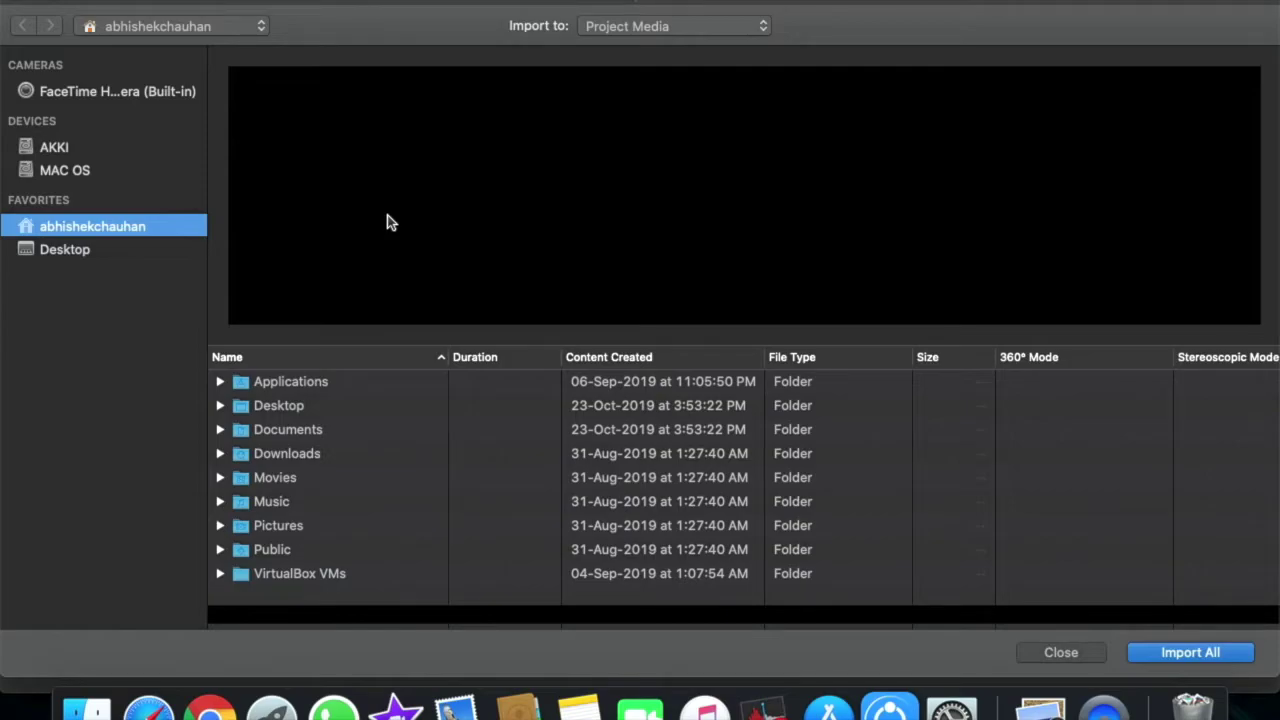
double_click(275, 431)
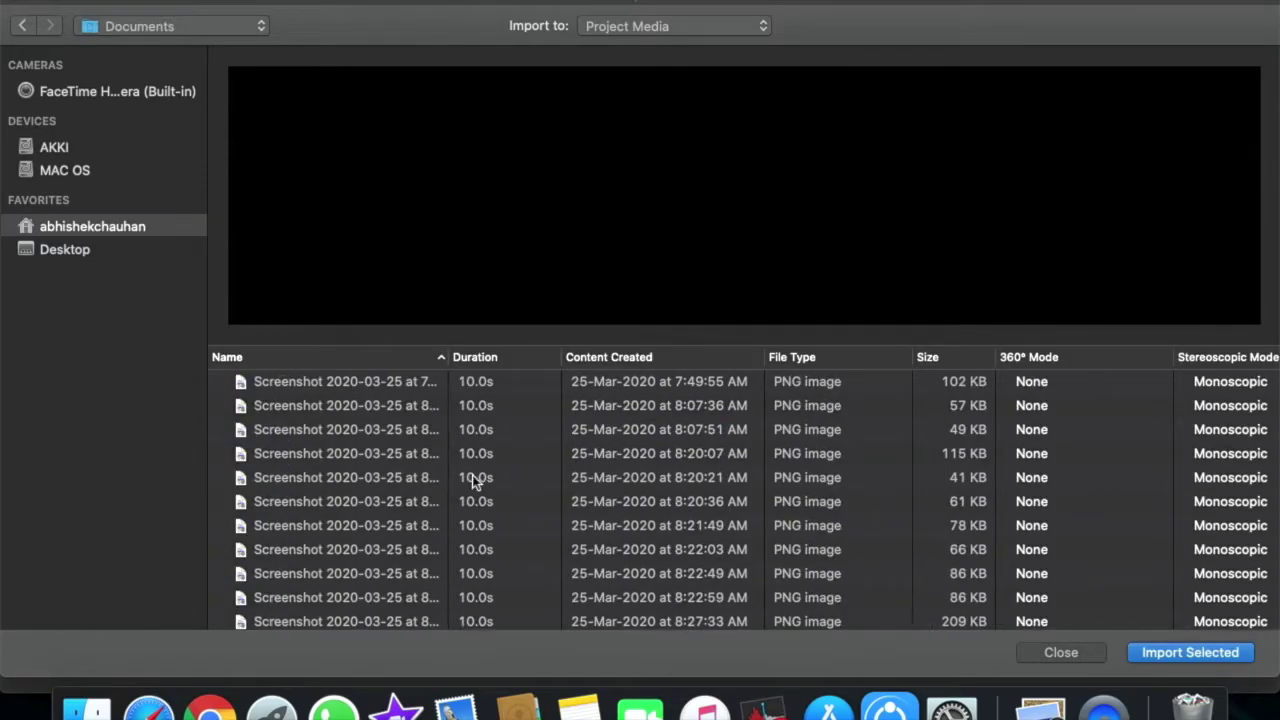
scroll(472, 477, "down", 5)
scroll(472, 477, "up", 5)
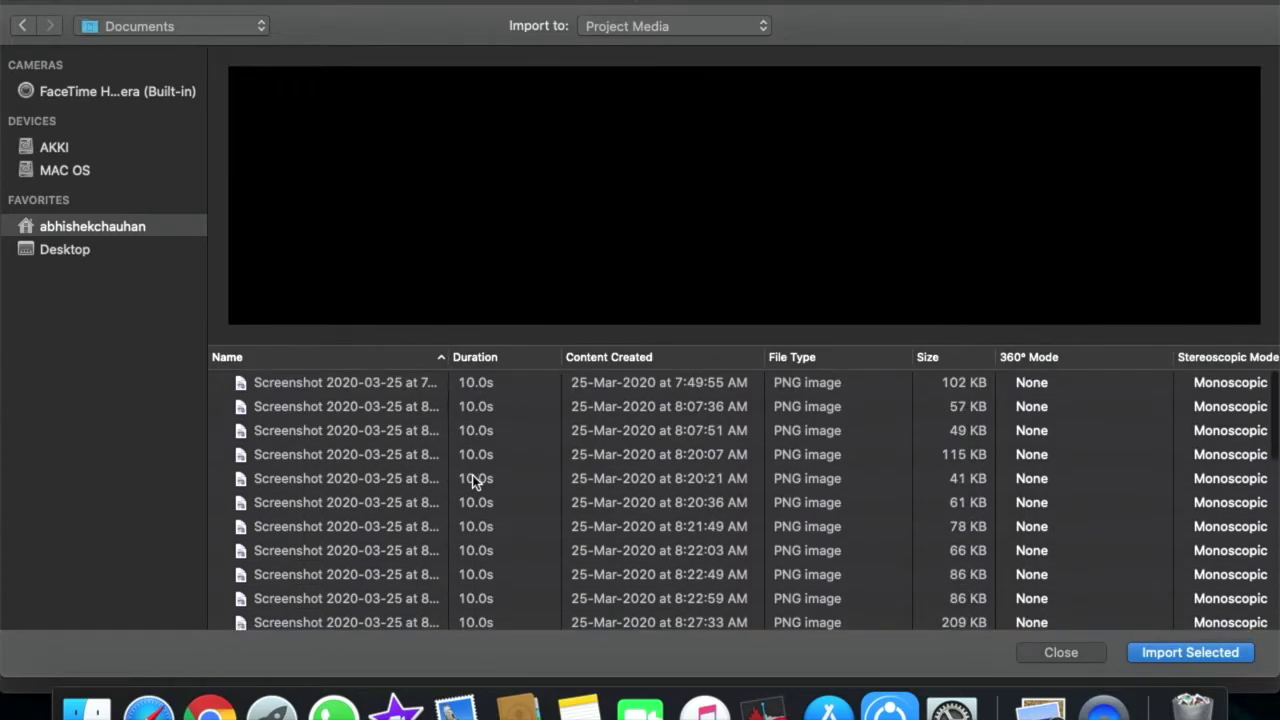
left_click(472, 479)
key("super+a")
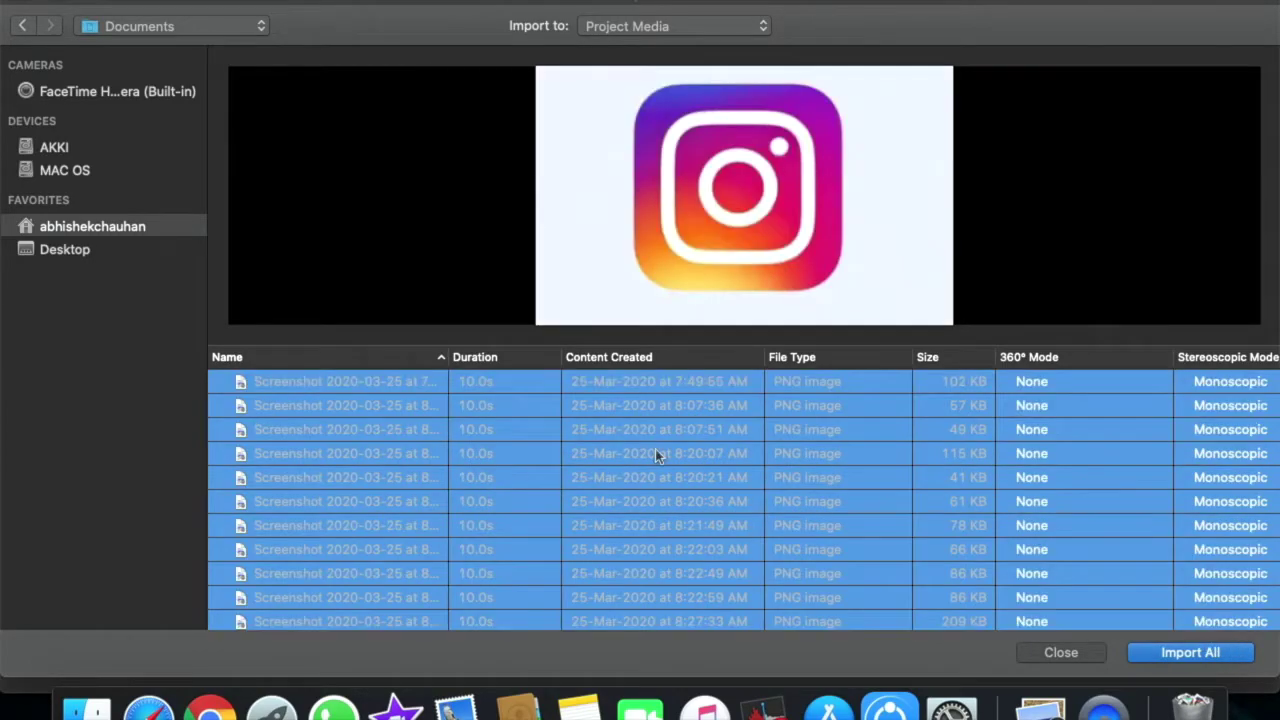
left_click(1180, 652)
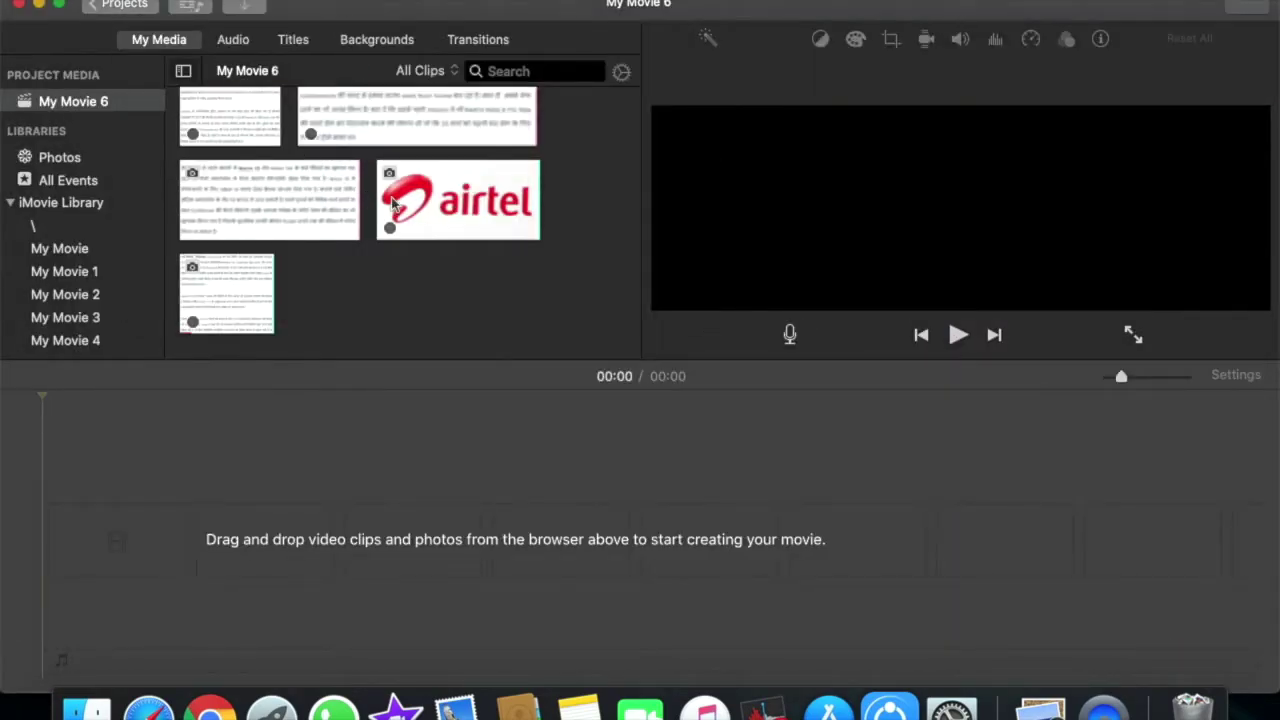
Select all the imported images in the project media and place them together on the empty timeline
scroll(400, 205, "up", 10)
scroll(400, 205, "down", 5)
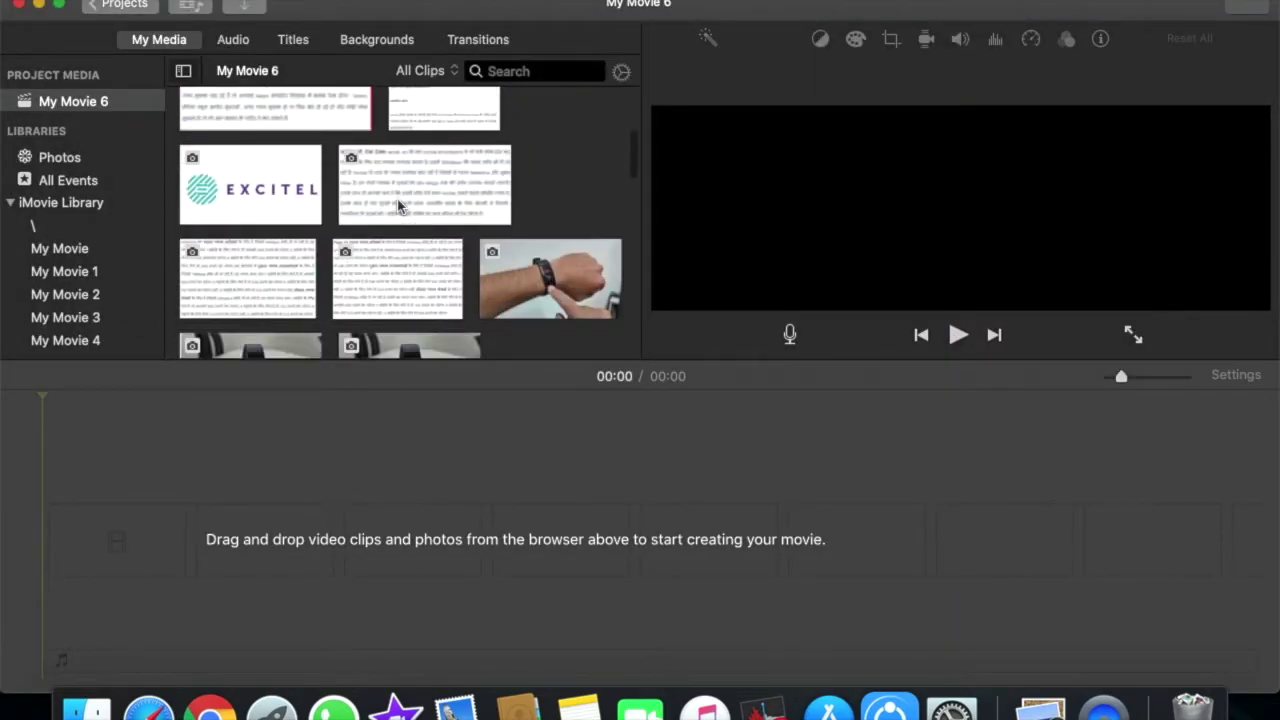
scroll(400, 205, "up", 6)
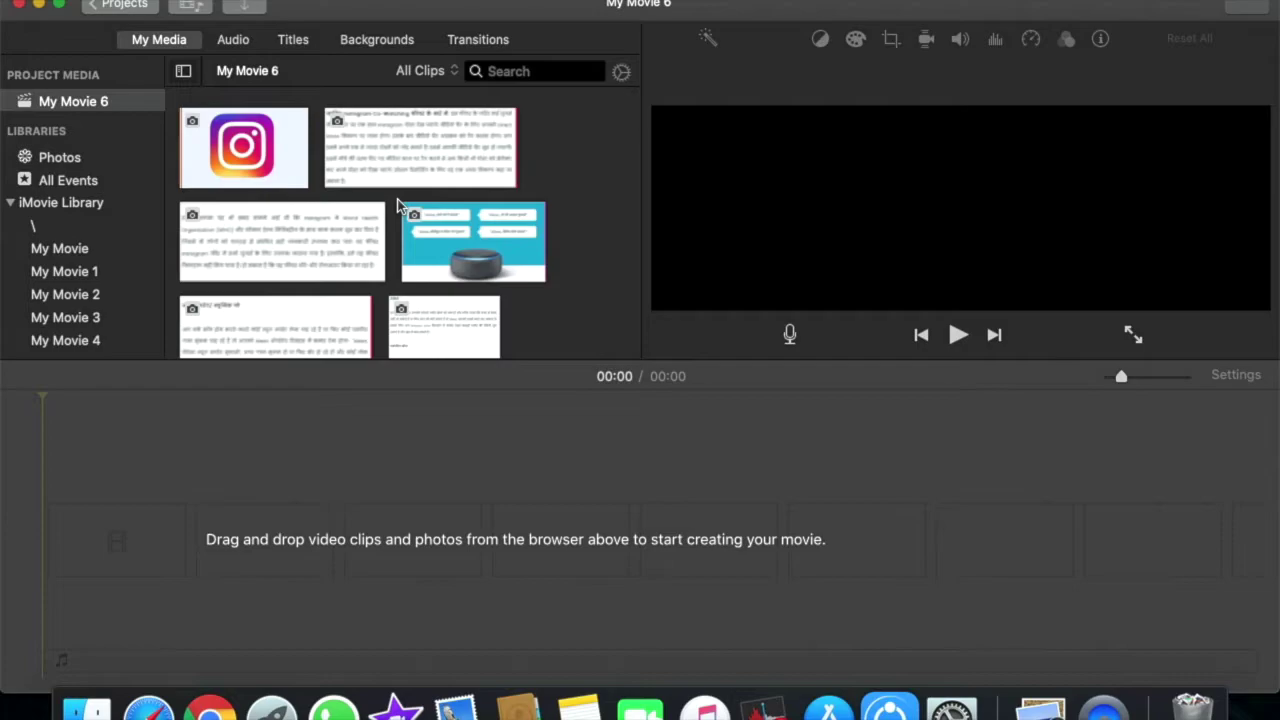
scroll(490, 282, "down", 10)
scroll(490, 285, "up", 8)
left_click(525, 272)
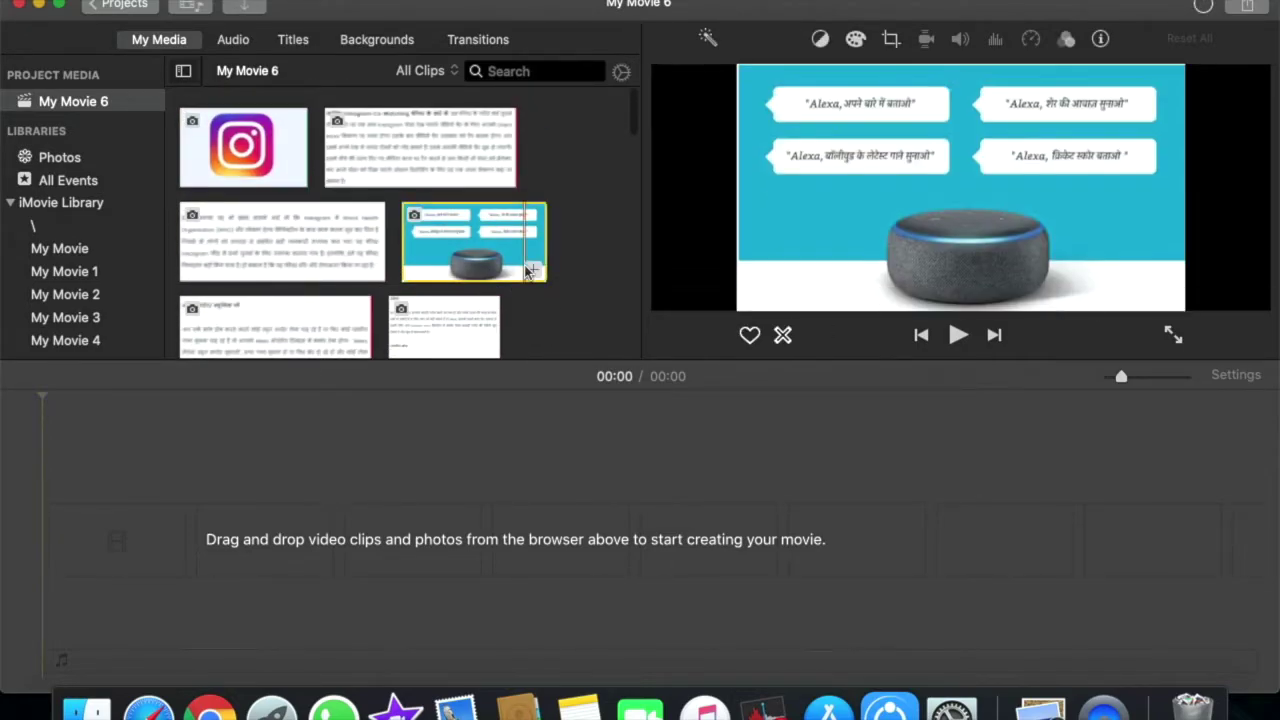
key("super+a")
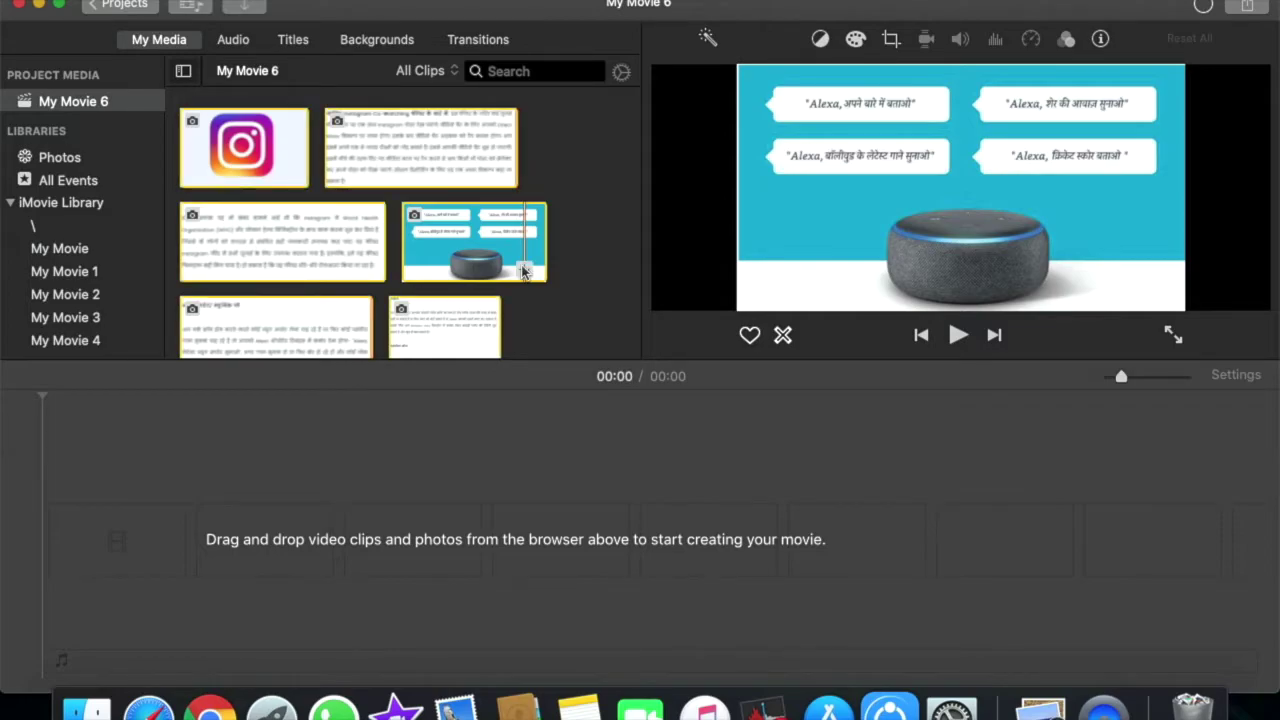
left_click_drag(492, 256, 237, 526)
left_click_drag(190, 578, 114, 575)
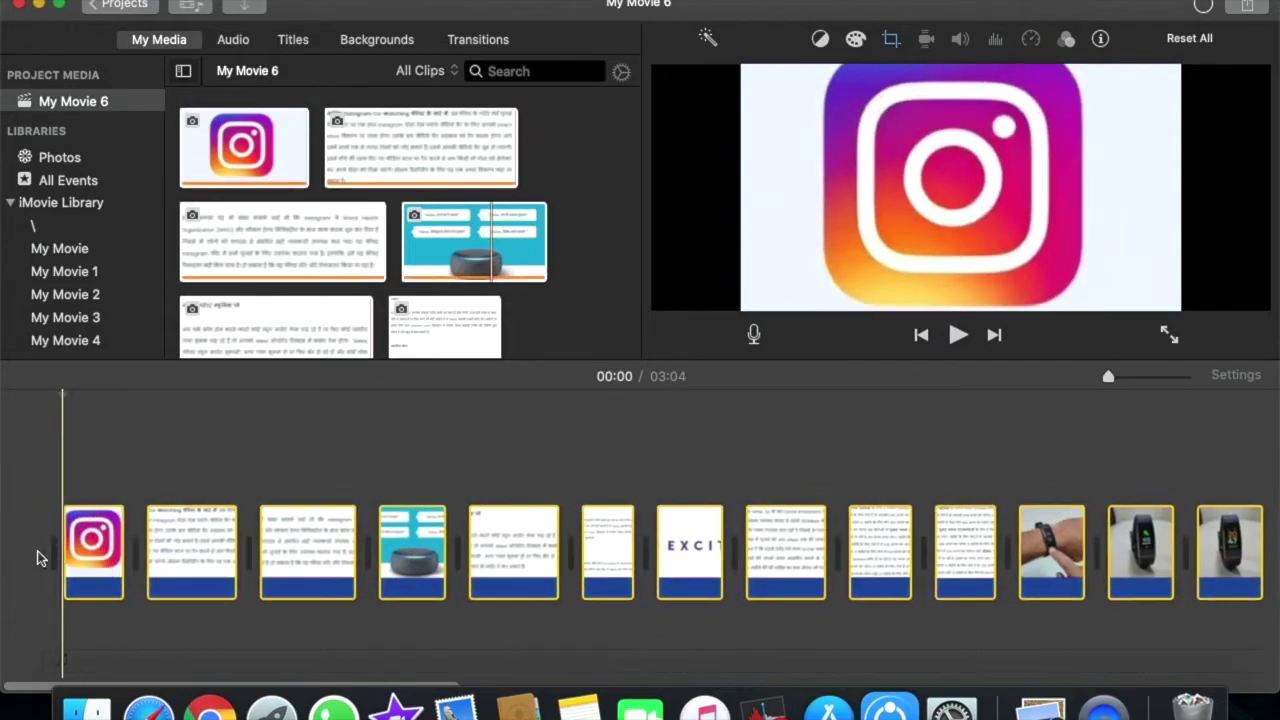
Change the crop style of all the timeline images to Fit and apply it
scroll(795, 600, "right", 10)
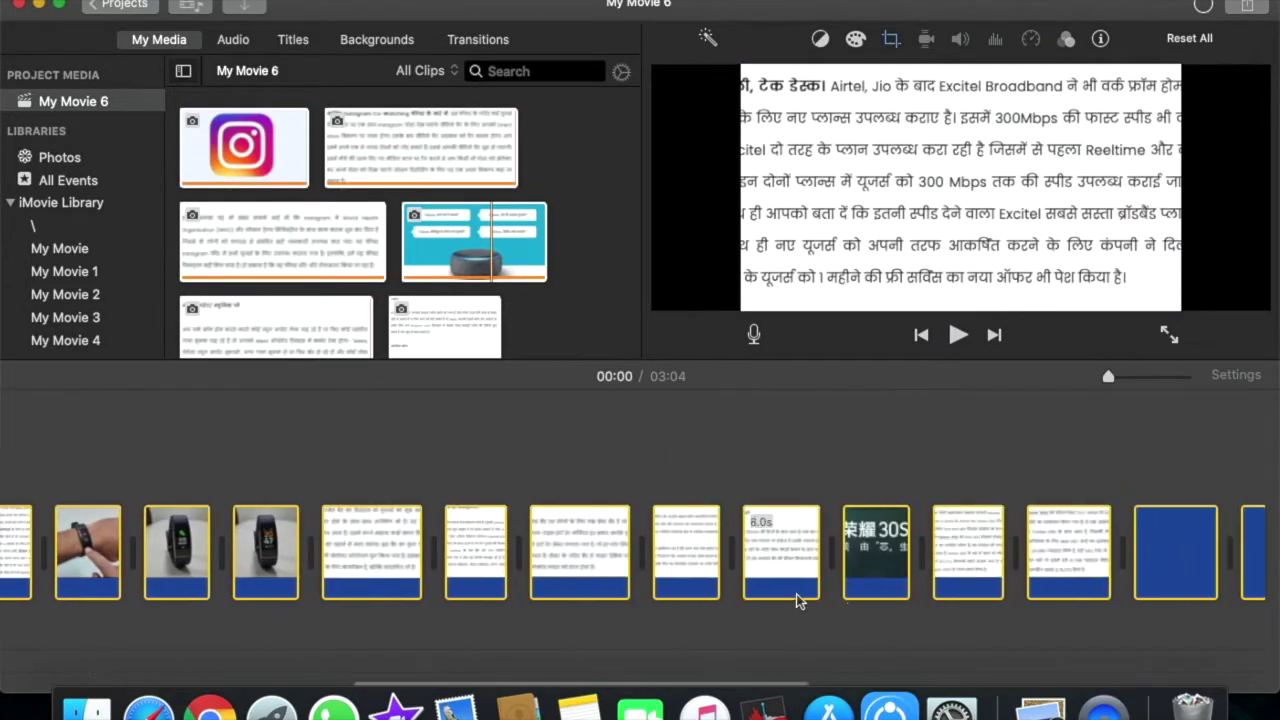
scroll(797, 600, "right", 10)
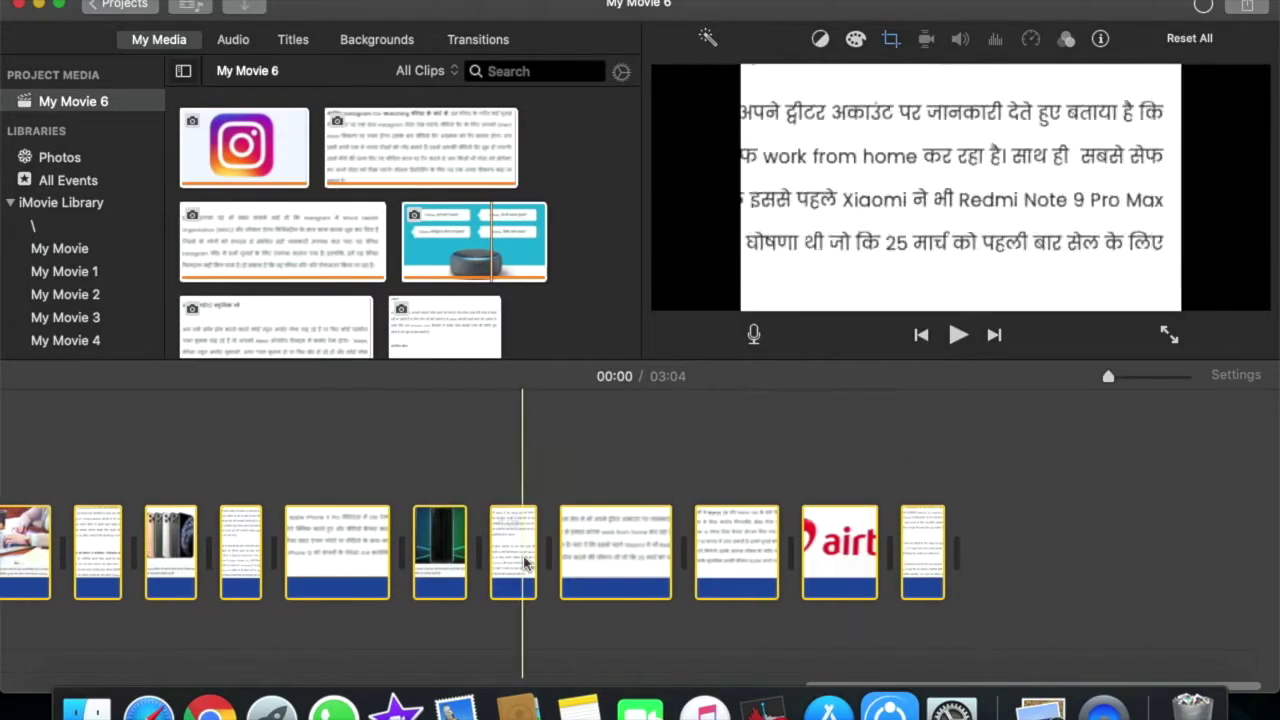
scroll(520, 565, "left", 15)
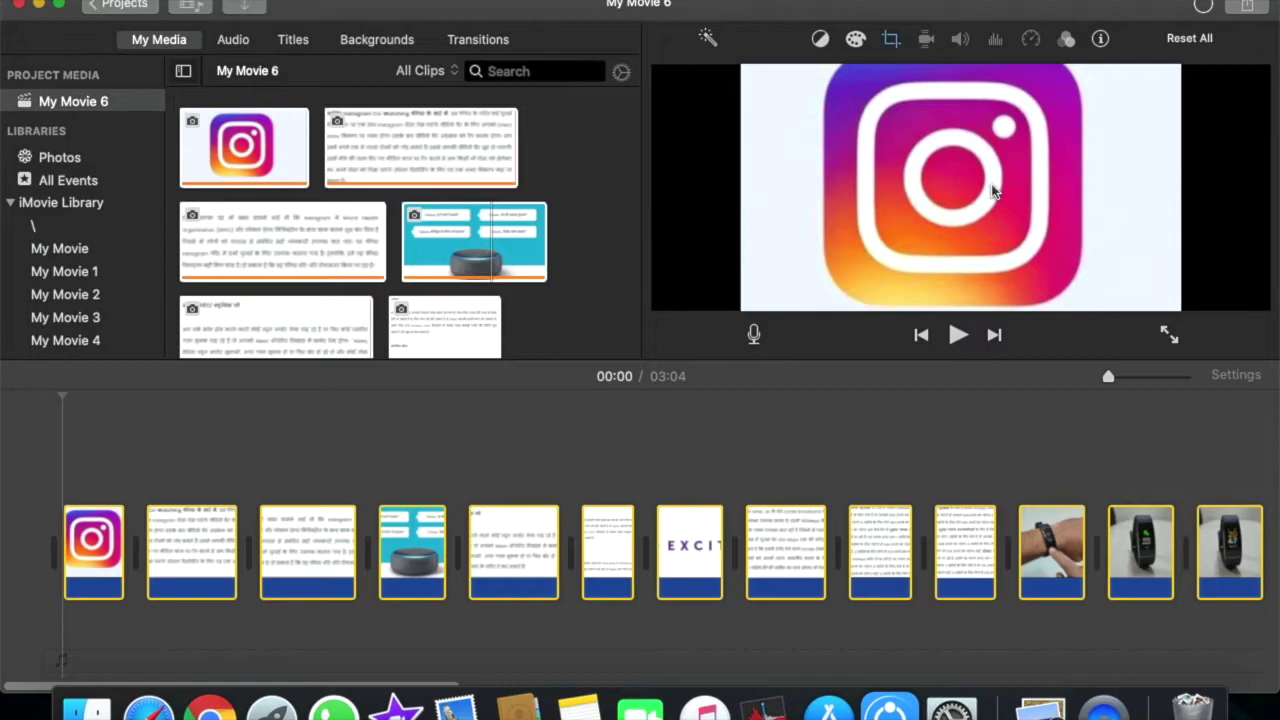
left_click(891, 40)
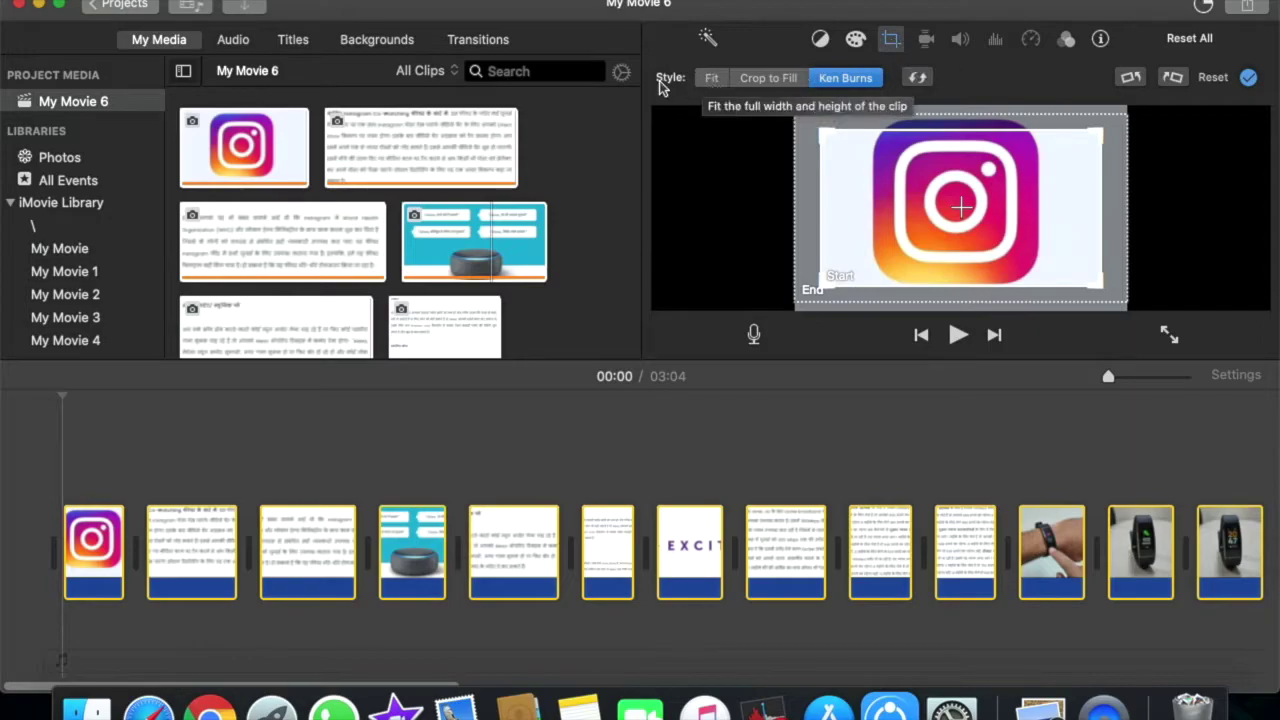
left_click(713, 80)
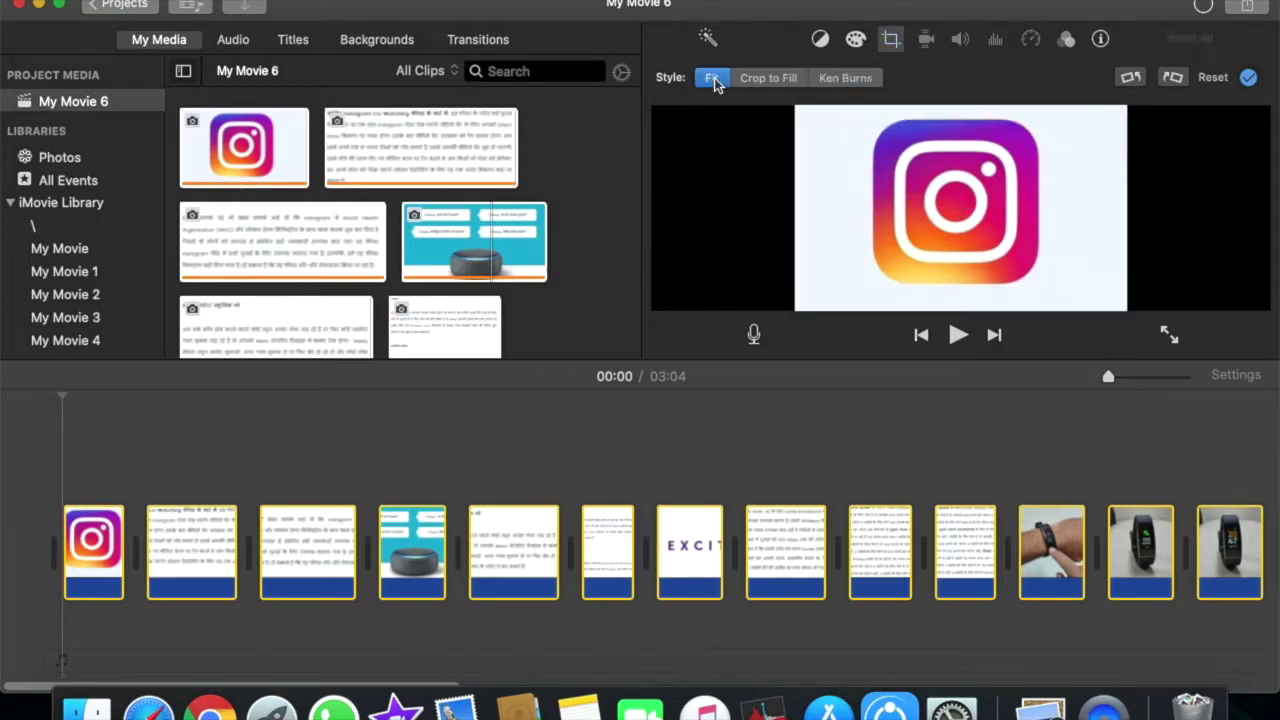
left_click(1248, 80)
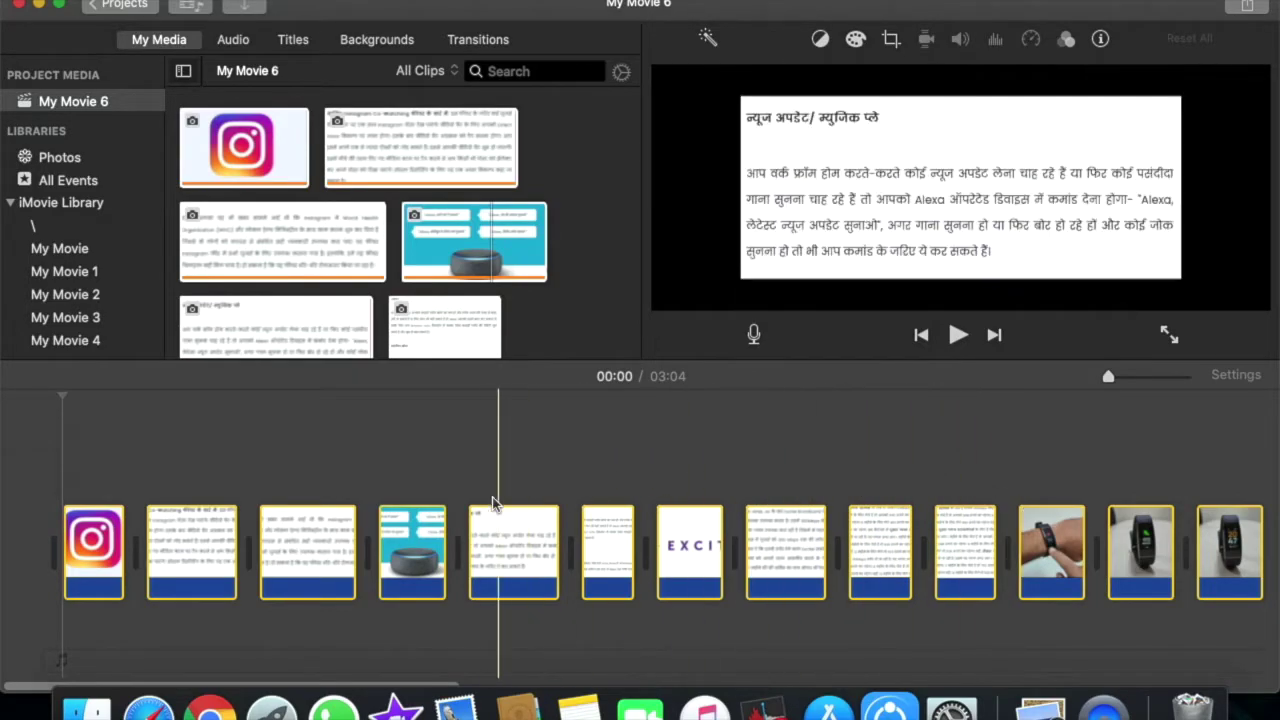
Lengthen the image clips on the timeline one by one by extending their ends, starting with the Instagram logo
scroll(483, 505, "right", 1)
scroll(149, 540, "left", 1)
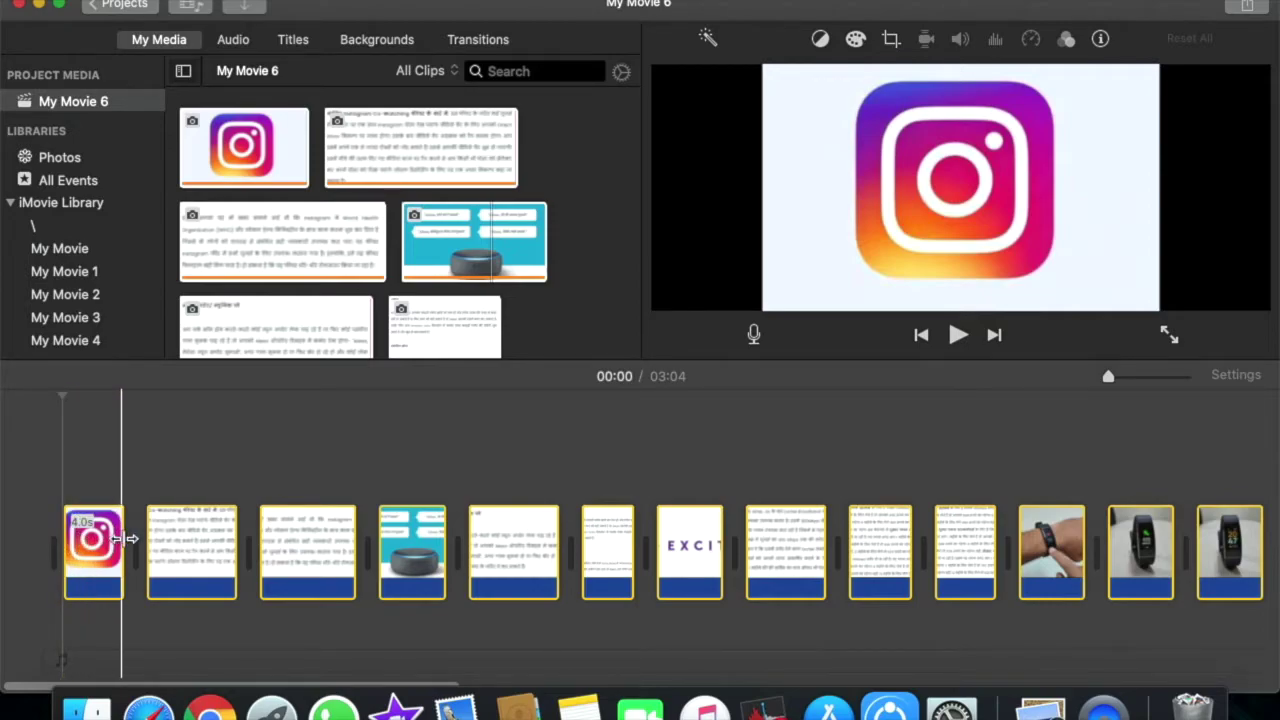
left_click_drag(117, 538, 125, 538)
left_click(166, 540)
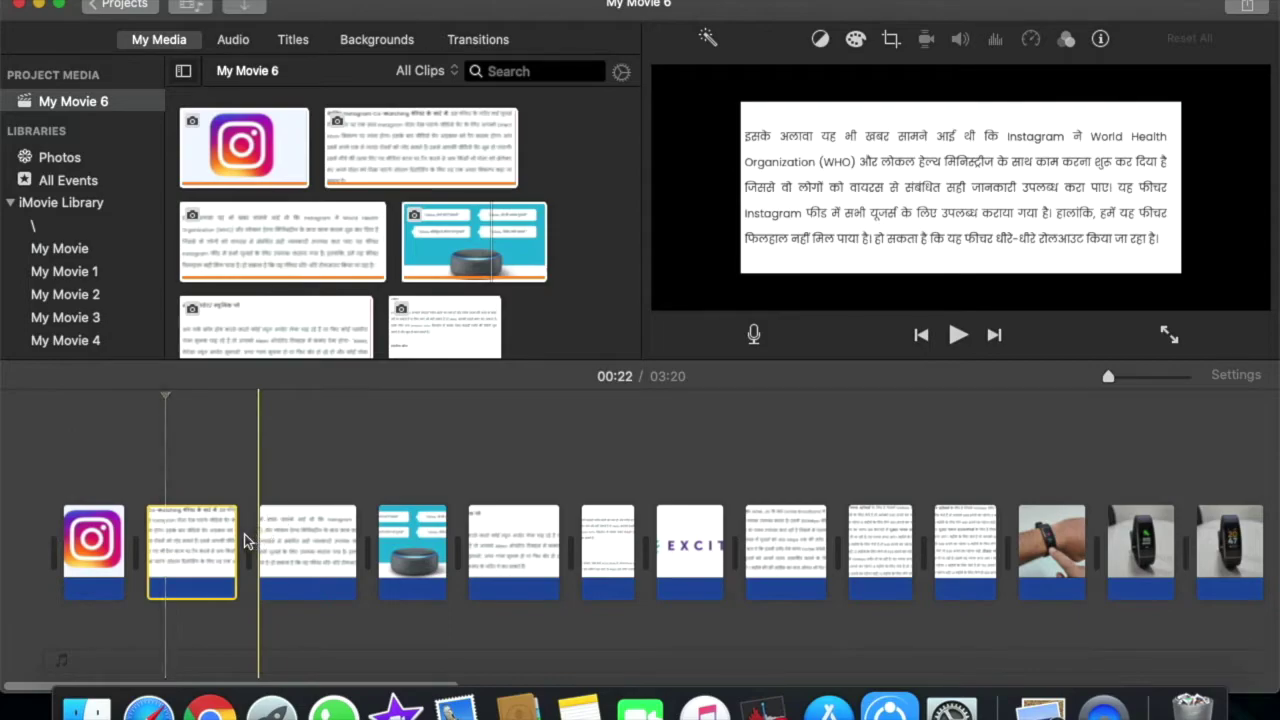
left_click_drag(229, 537, 240, 537)
left_click(301, 550)
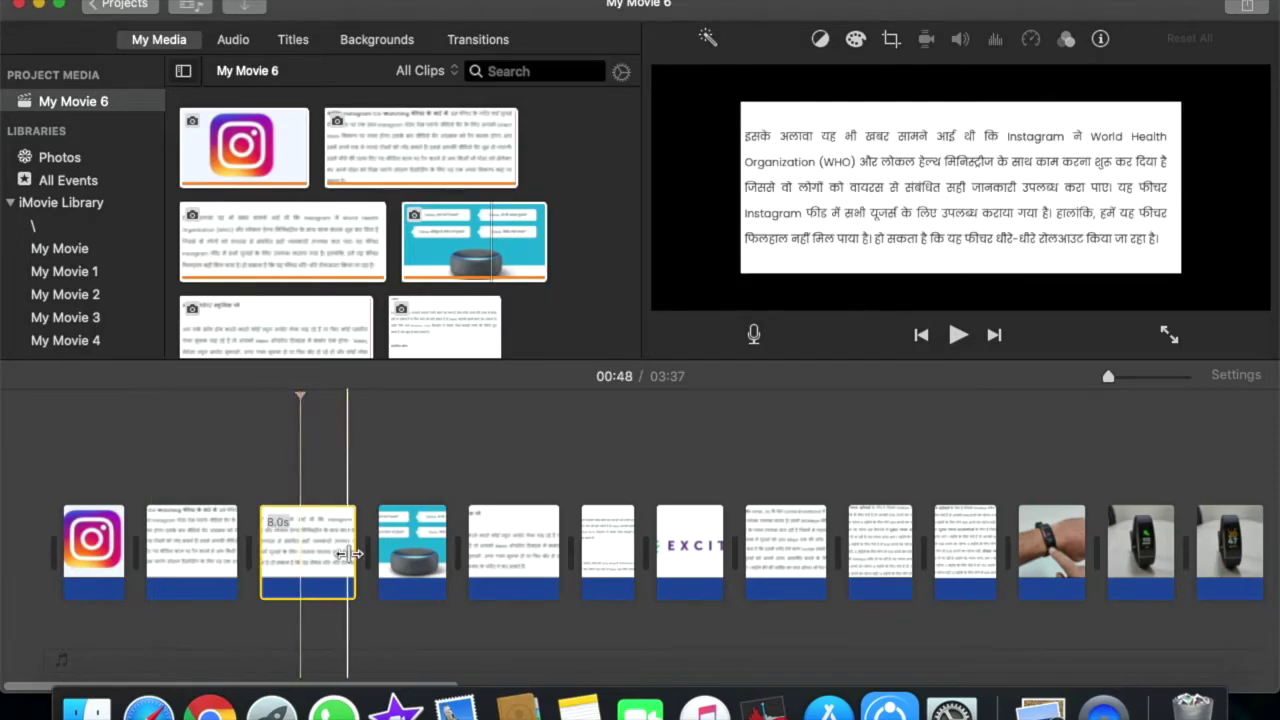
left_click_drag(350, 554, 356, 555)
left_click(411, 550)
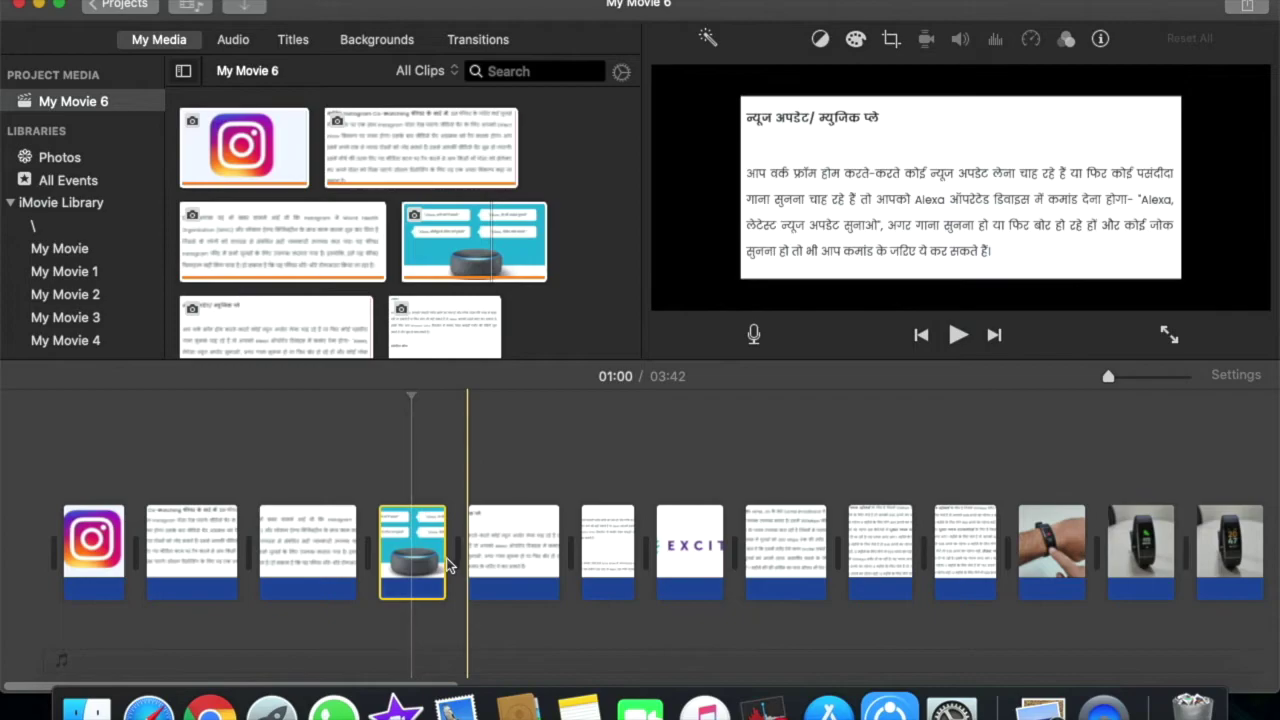
left_click(511, 565)
left_click_drag(557, 549, 640, 549)
left_click(603, 550)
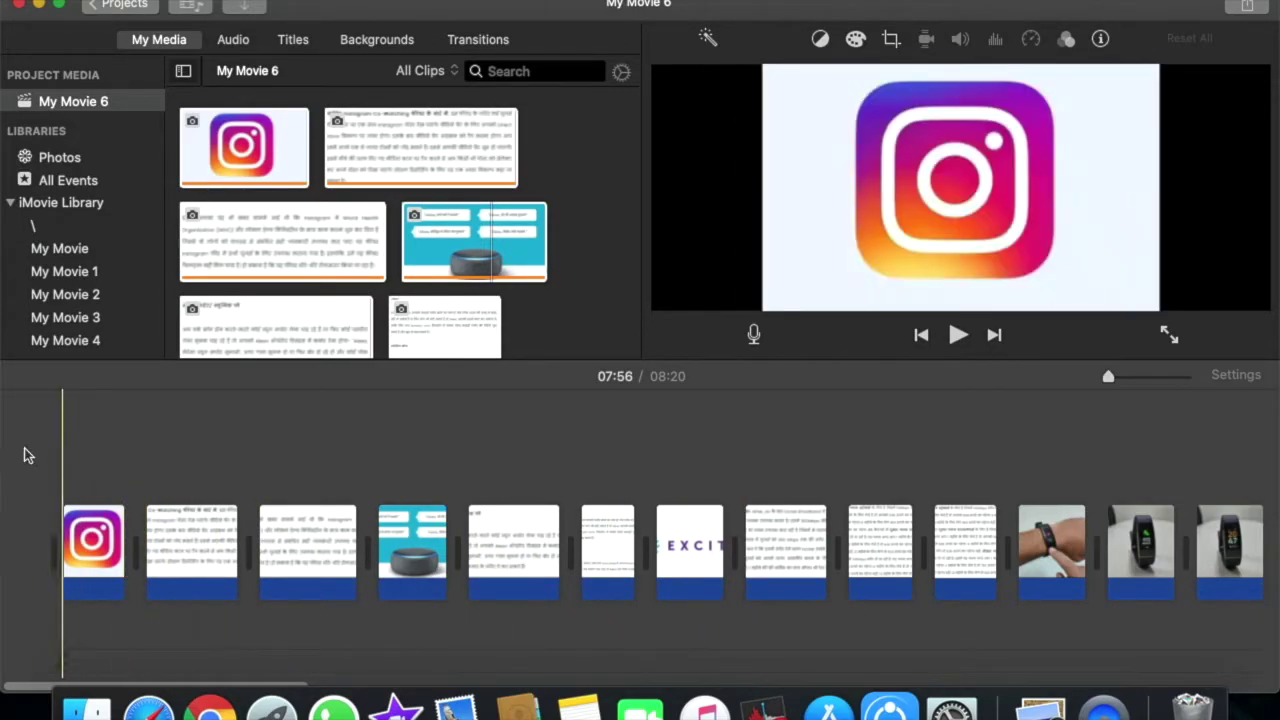
Select all the timeline clips, apply the Newscast theme to the movie and play back its opening
left_click_drag(42, 445, 370, 610)
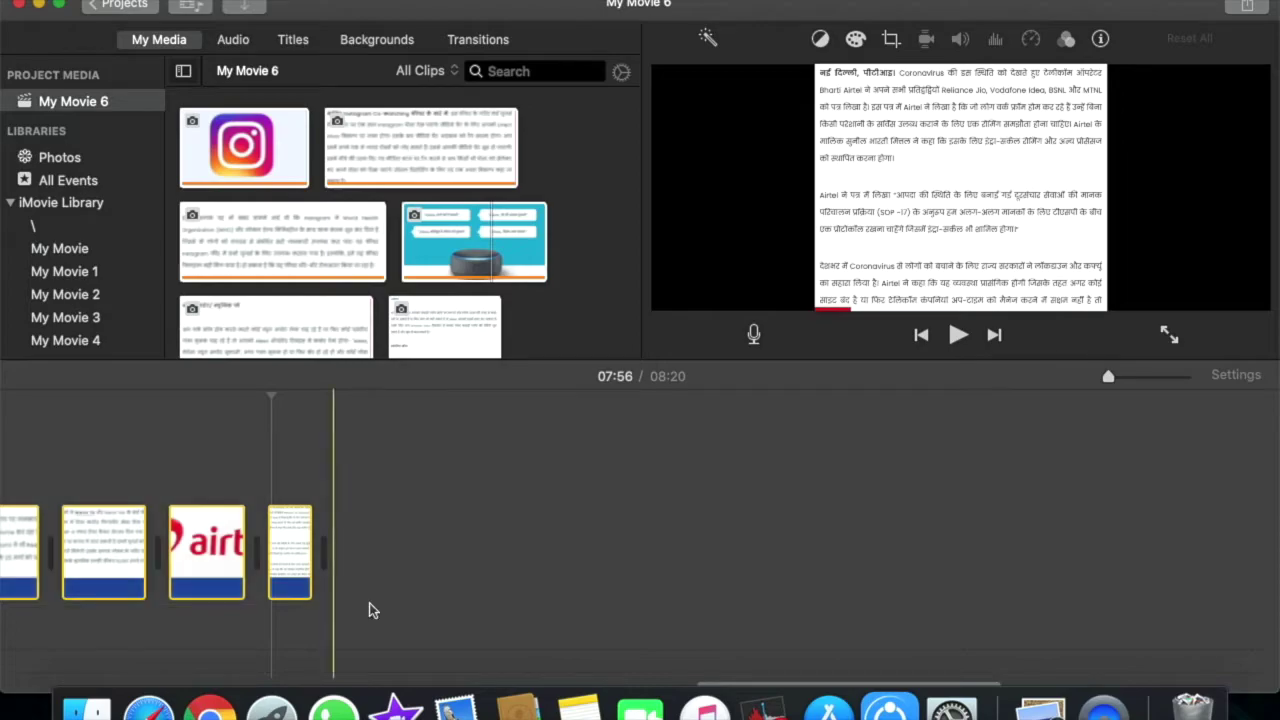
scroll(370, 610, "left", 15)
scroll(370, 610, "left", 5)
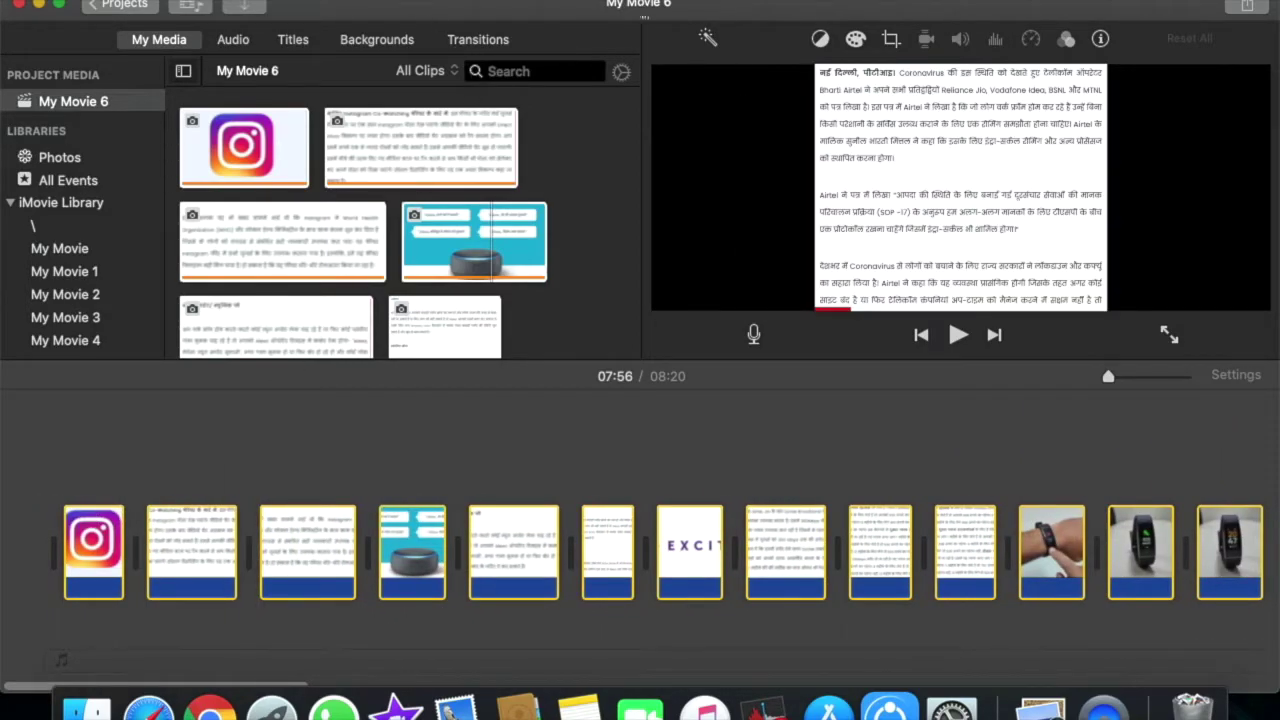
left_click(330, 0)
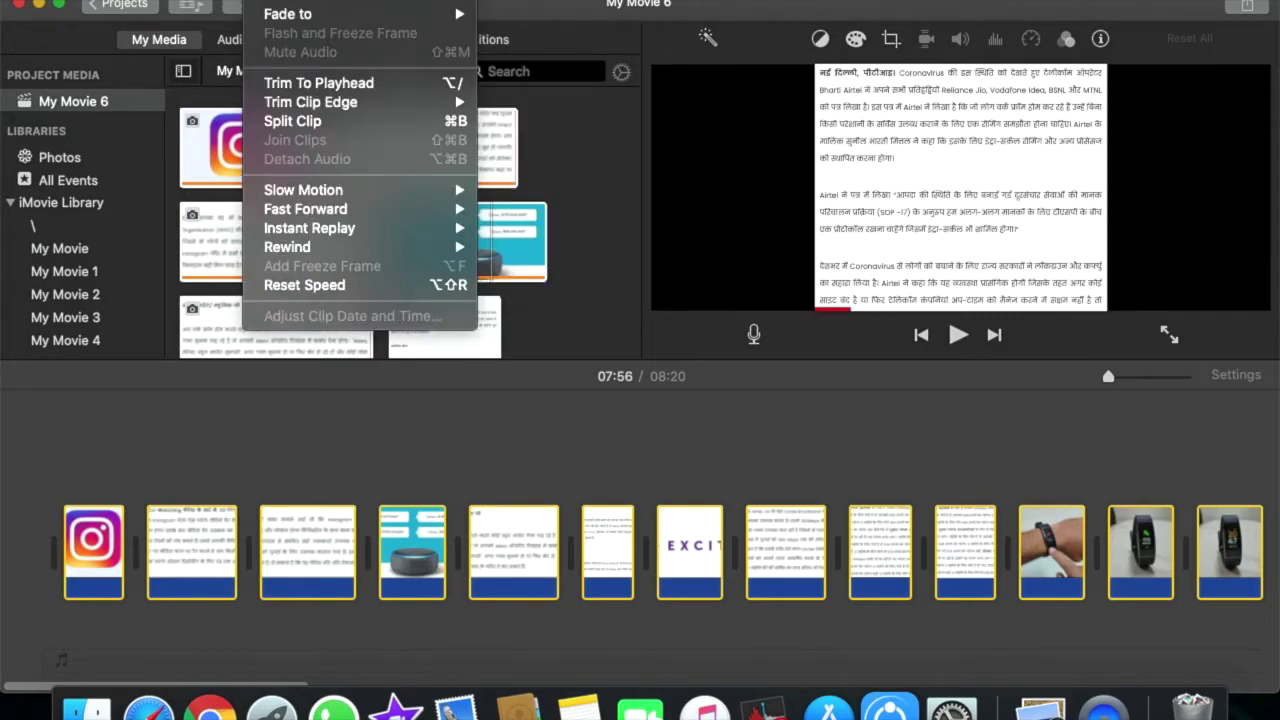
mouse_move(380, 0)
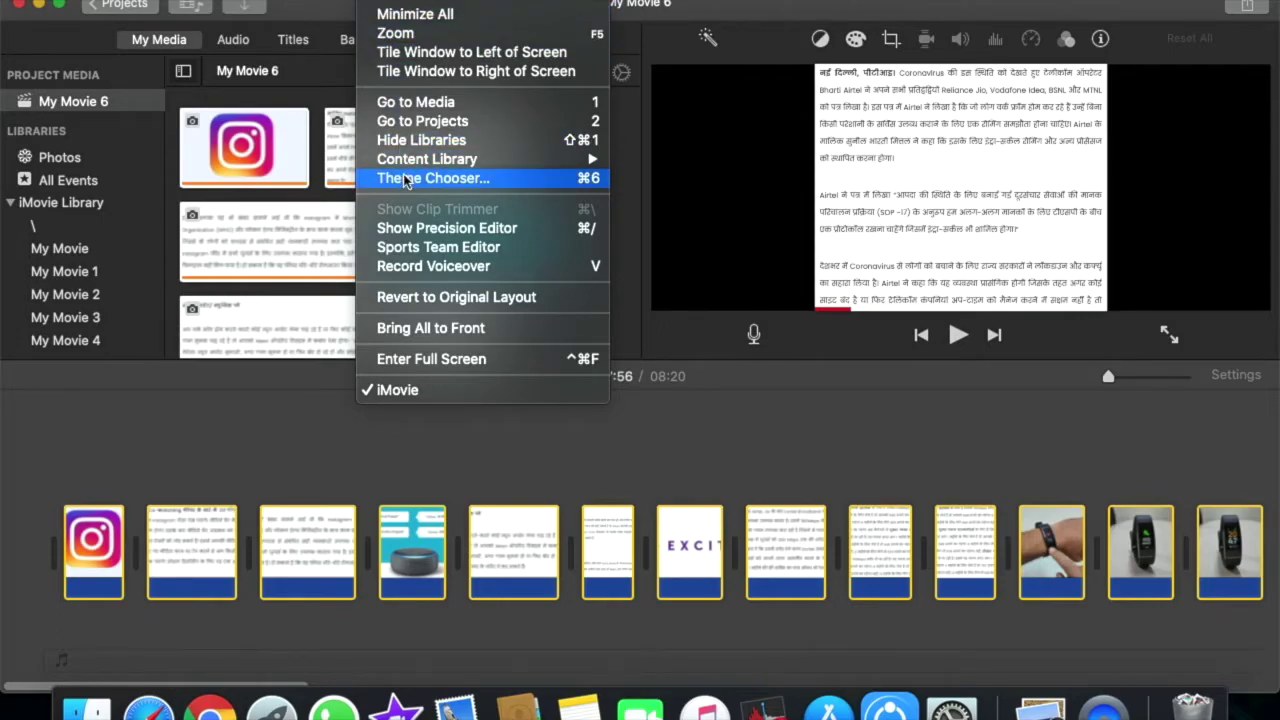
left_click(477, 178)
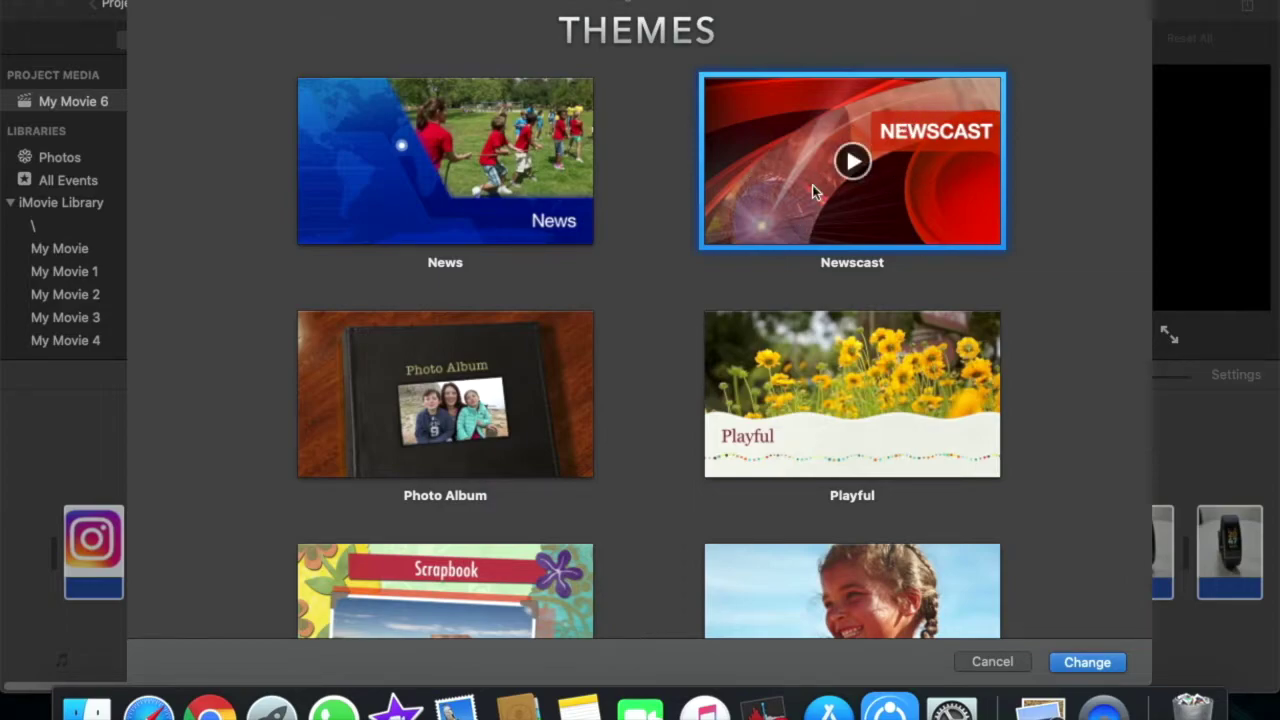
left_click(1070, 672)
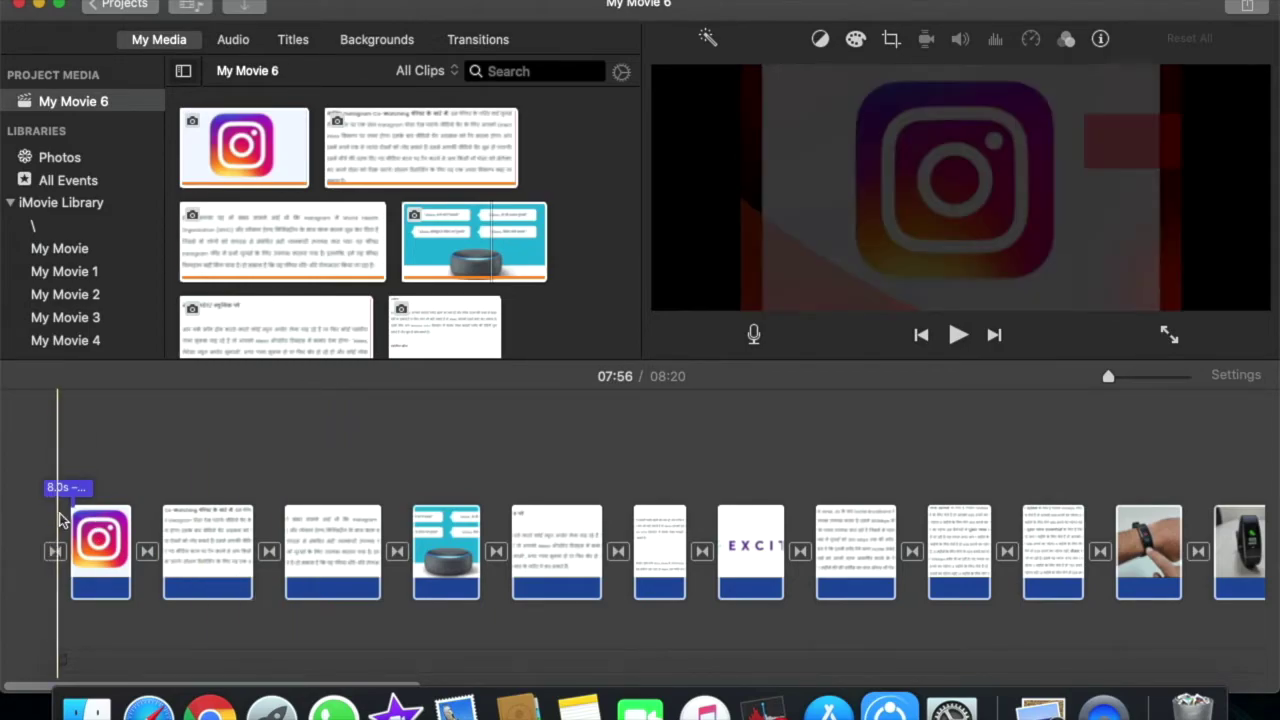
key("space")
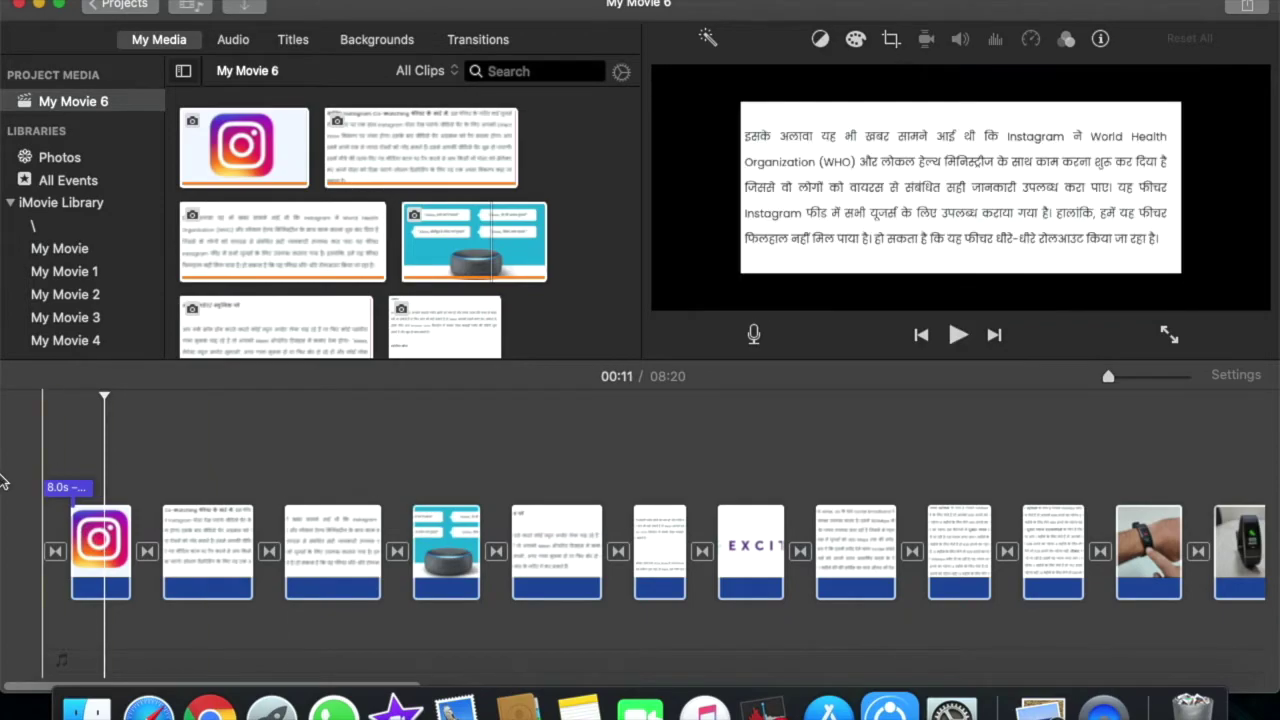
Shorten the Instagram logo clip and set the opening title's main line to "LATEST TECH NEWS"
left_click(66, 488)
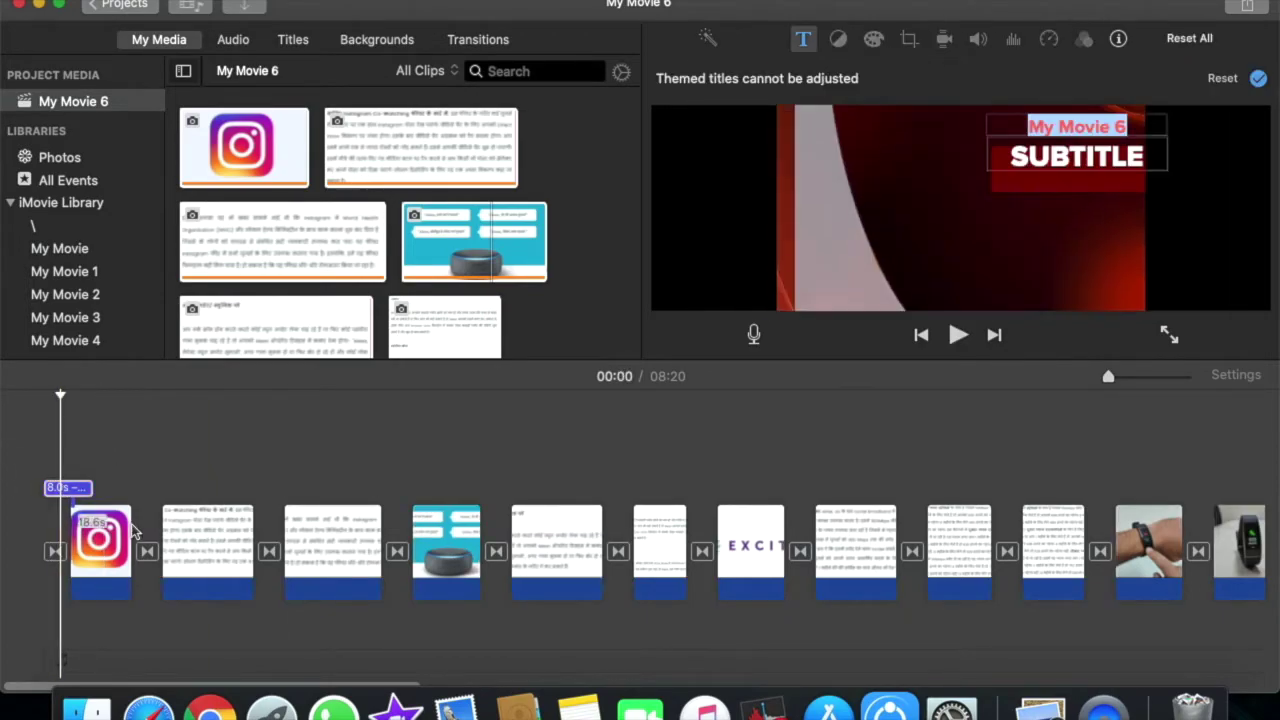
left_click(100, 540)
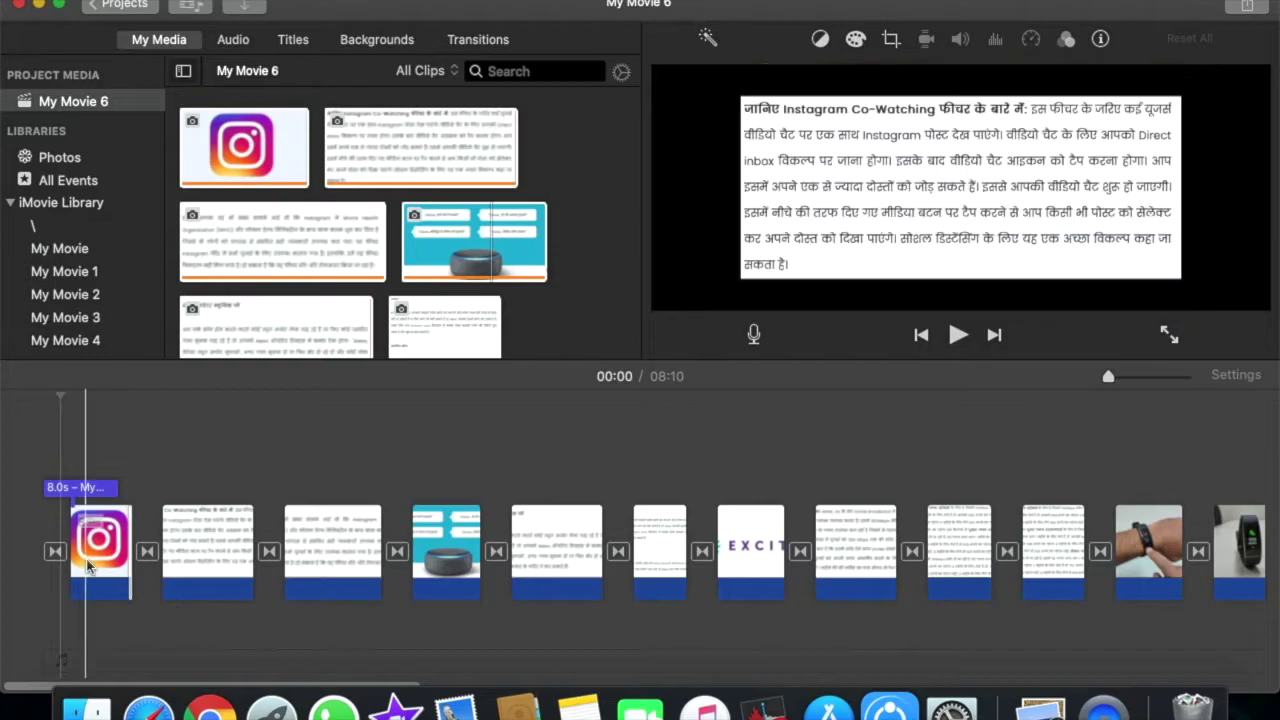
left_click(90, 490)
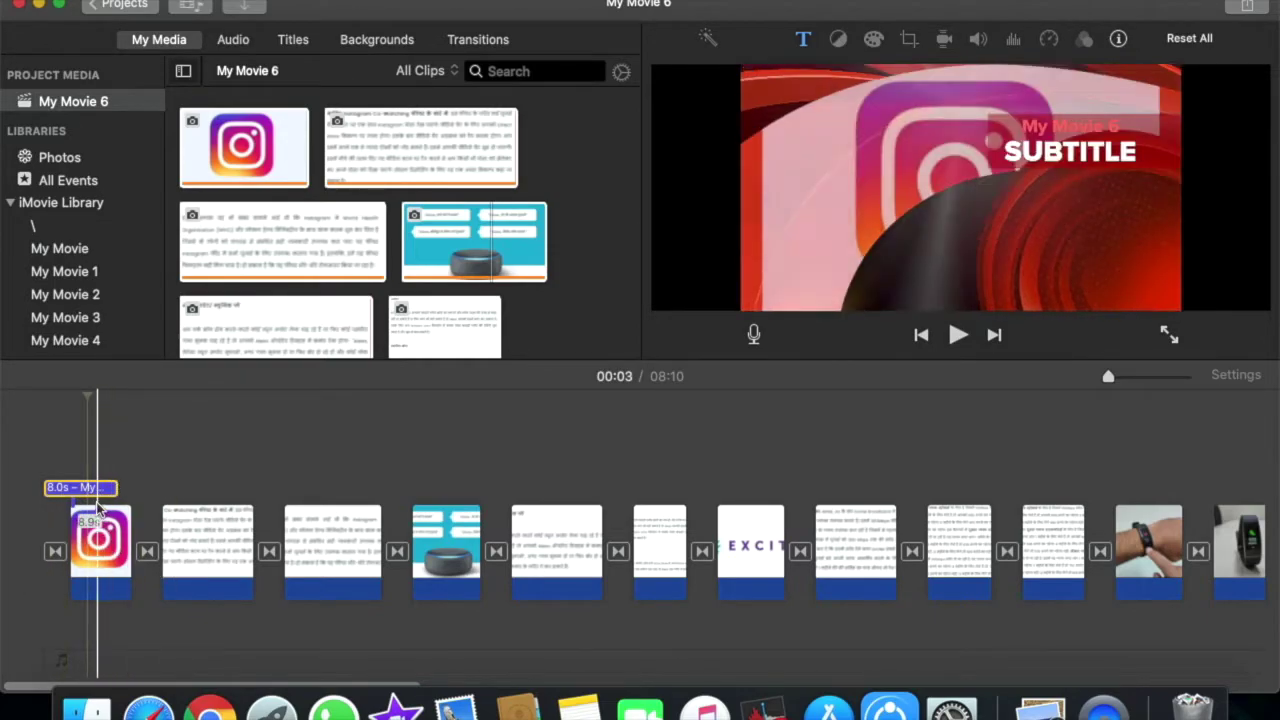
double_click(90, 490)
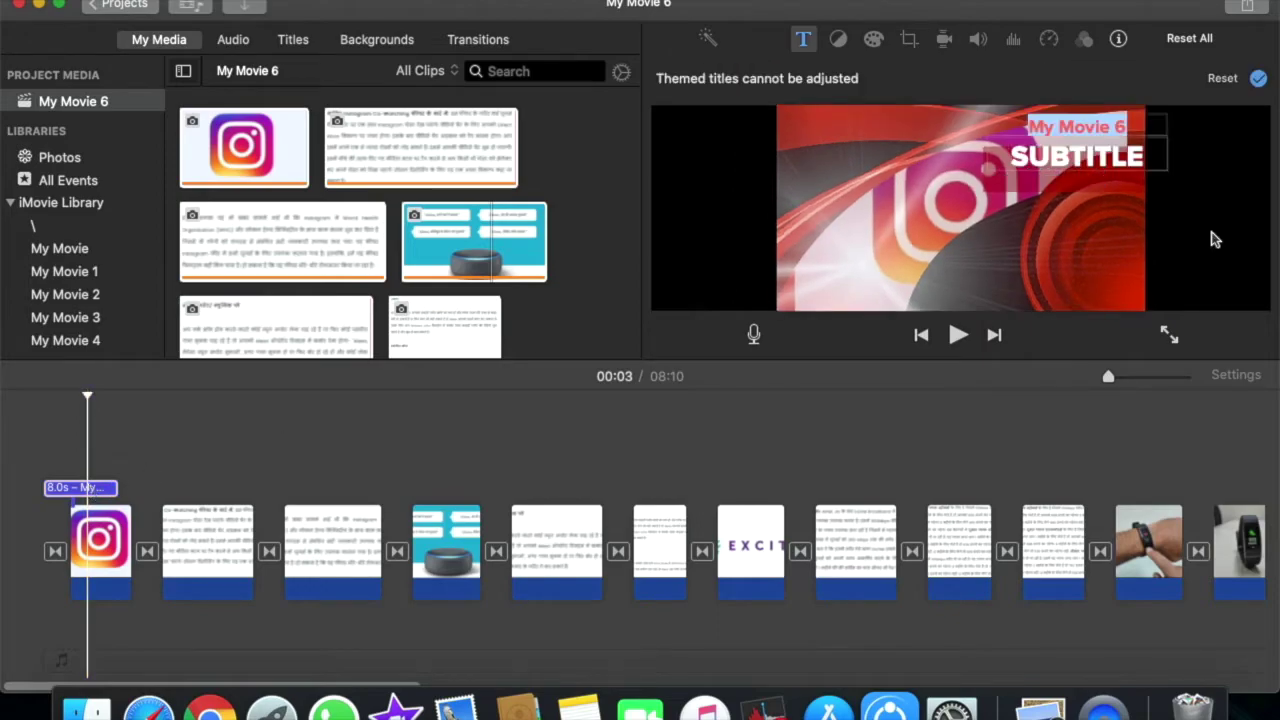
key("BackSpace")
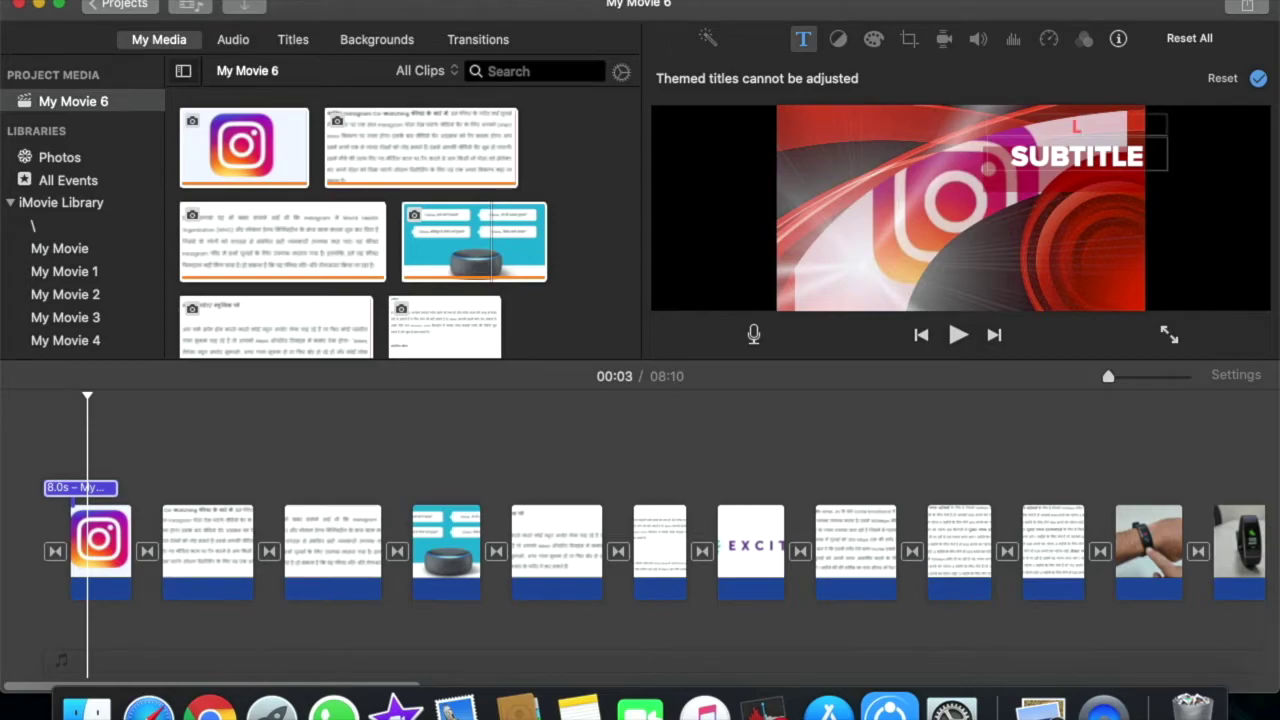
type("LATEST TECH")
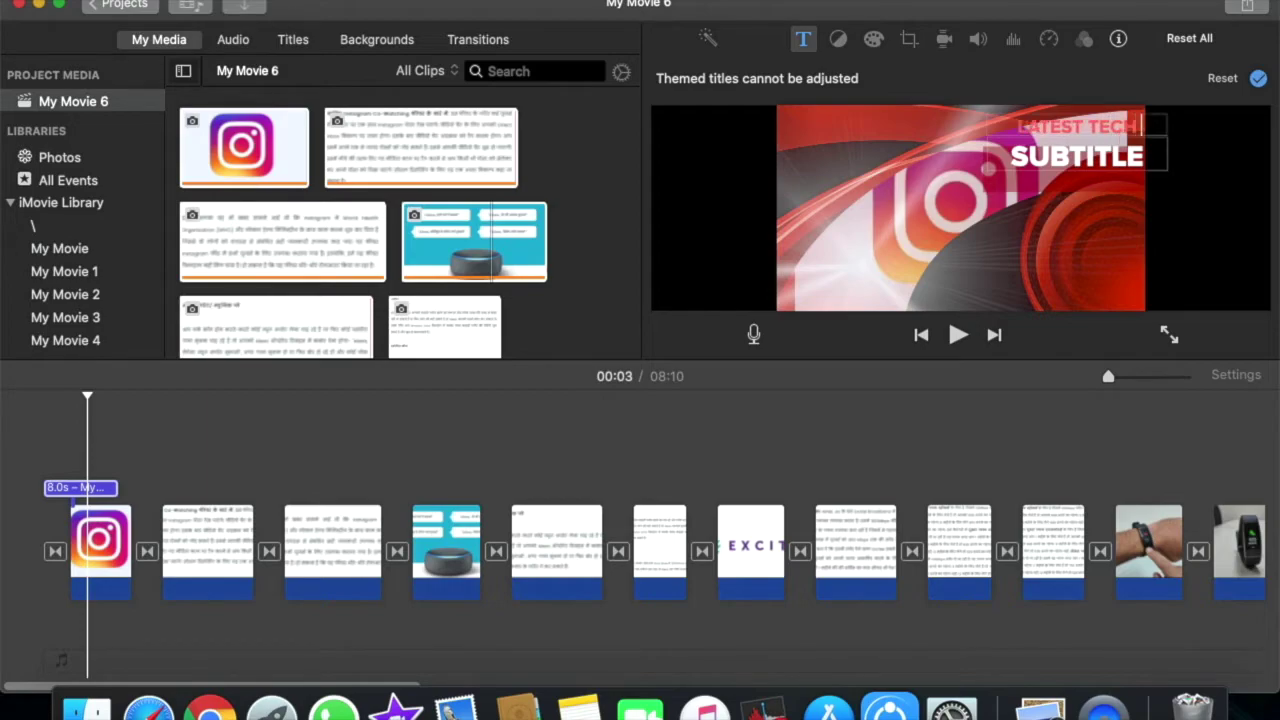
type(" NEWS")
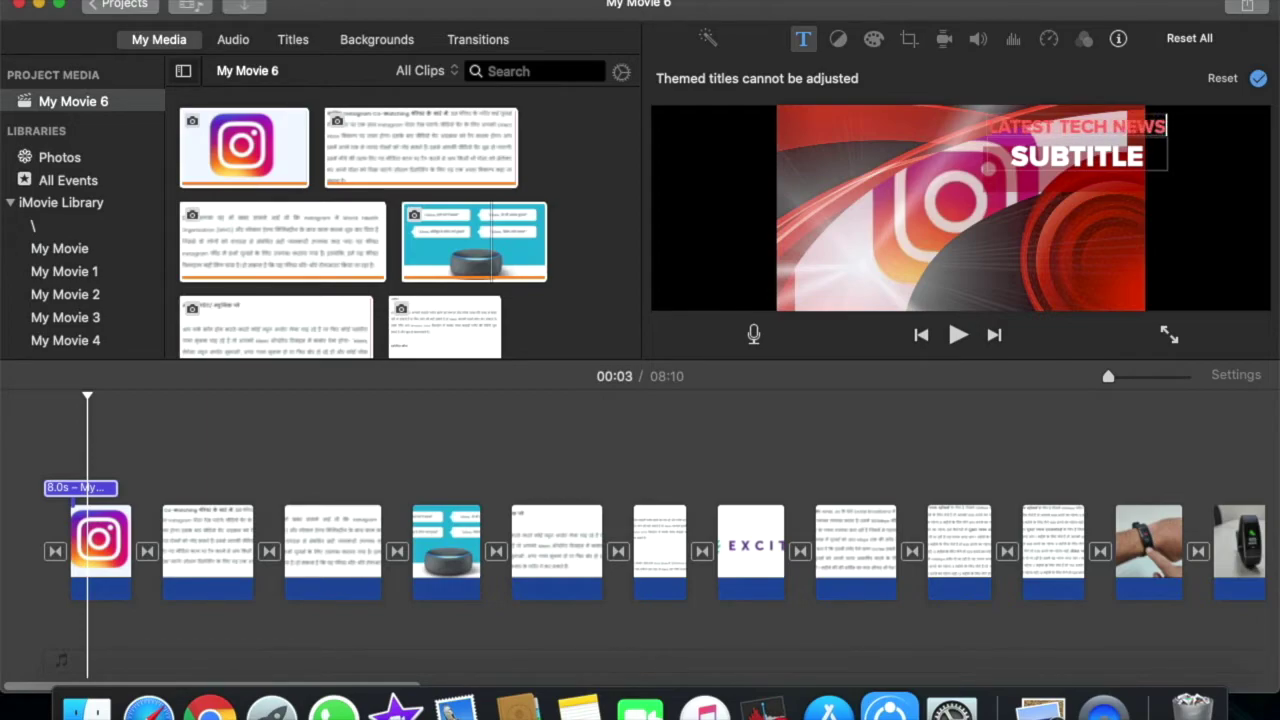
Set the opening title's subtitle to "SUBSCRIBE & PRESS THE BELL ICON", apply it and play back the opening
key("BackSpace")
key("BackSpace")
key("BackSpace")
key("BackSpace")
key("BackSpace")
type("SCRIBE")
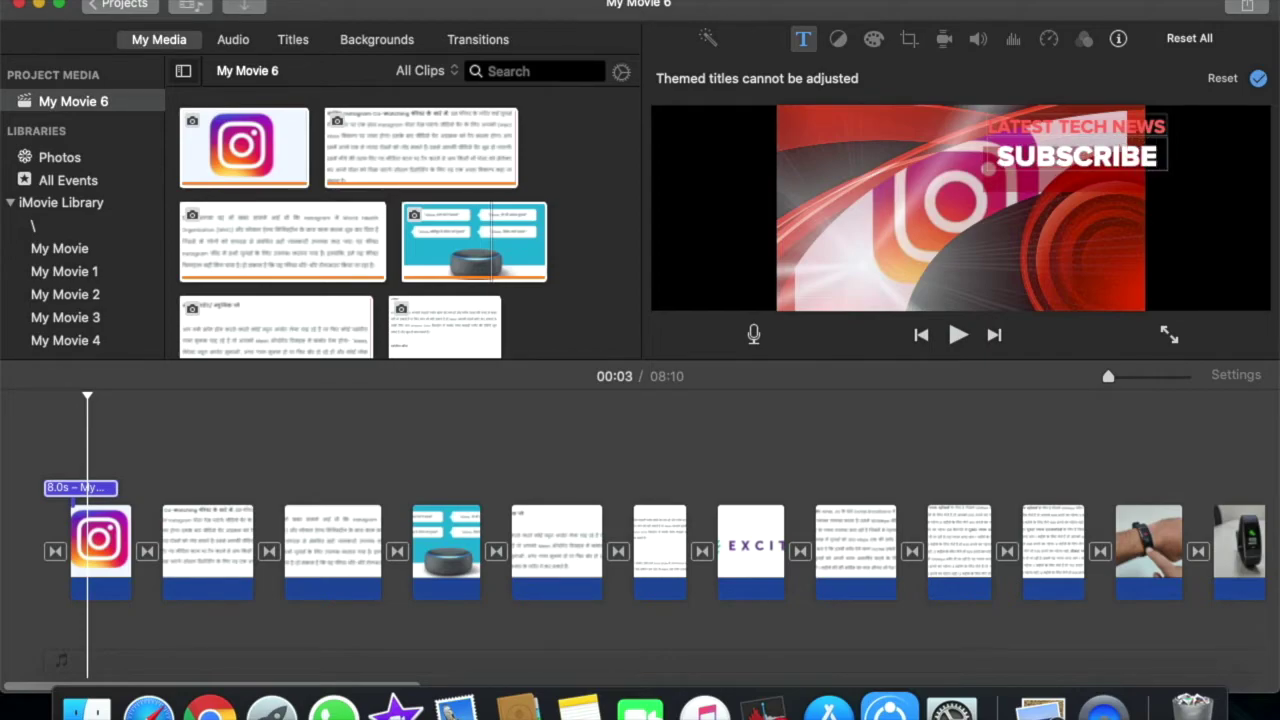
type(" G")
key("BackSpace")
key("BackSpace")
type("& PRESS TJE")
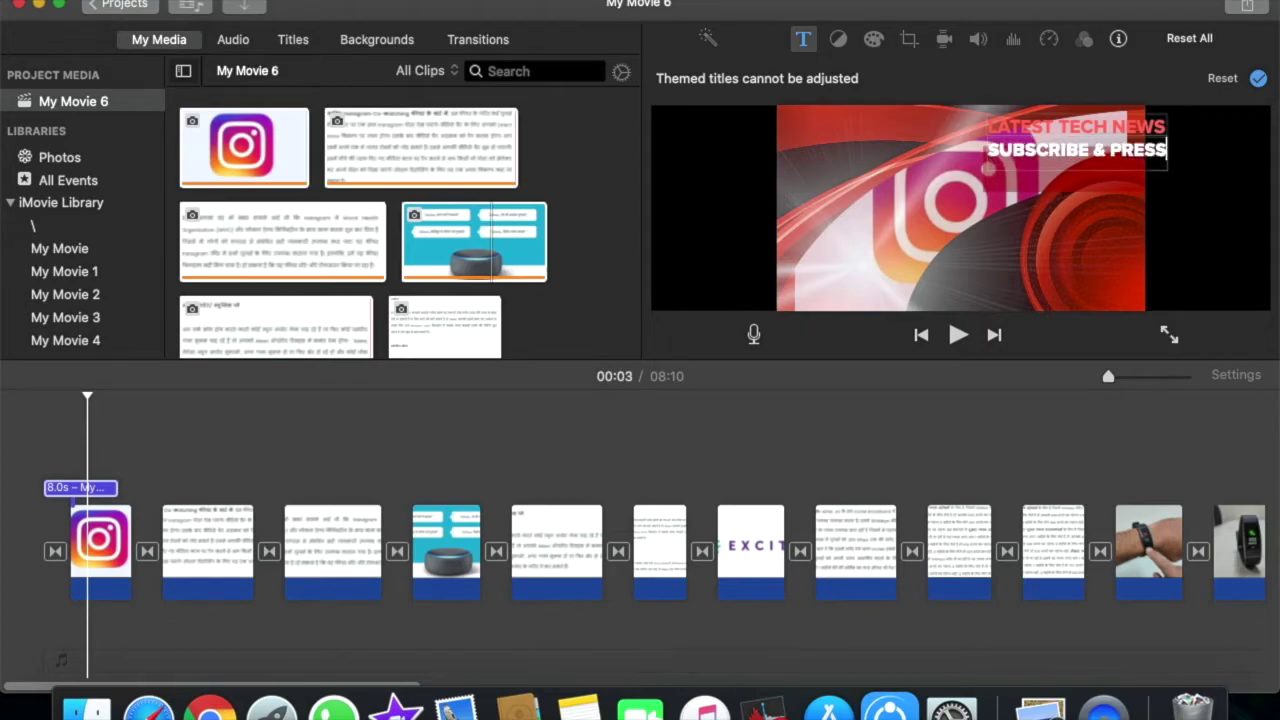
key("BackSpace")
key("BackSpace")
type("HE NE")
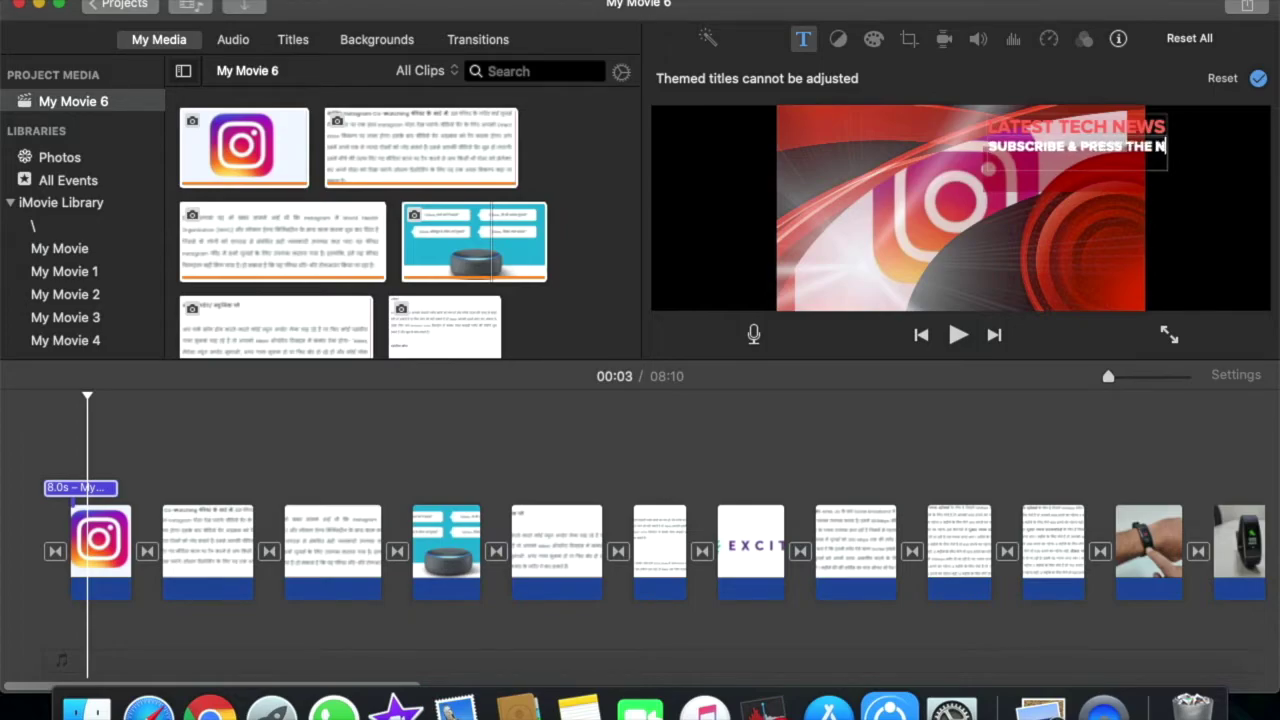
key("BackSpace")
key("BackSpace")
type("BELL")
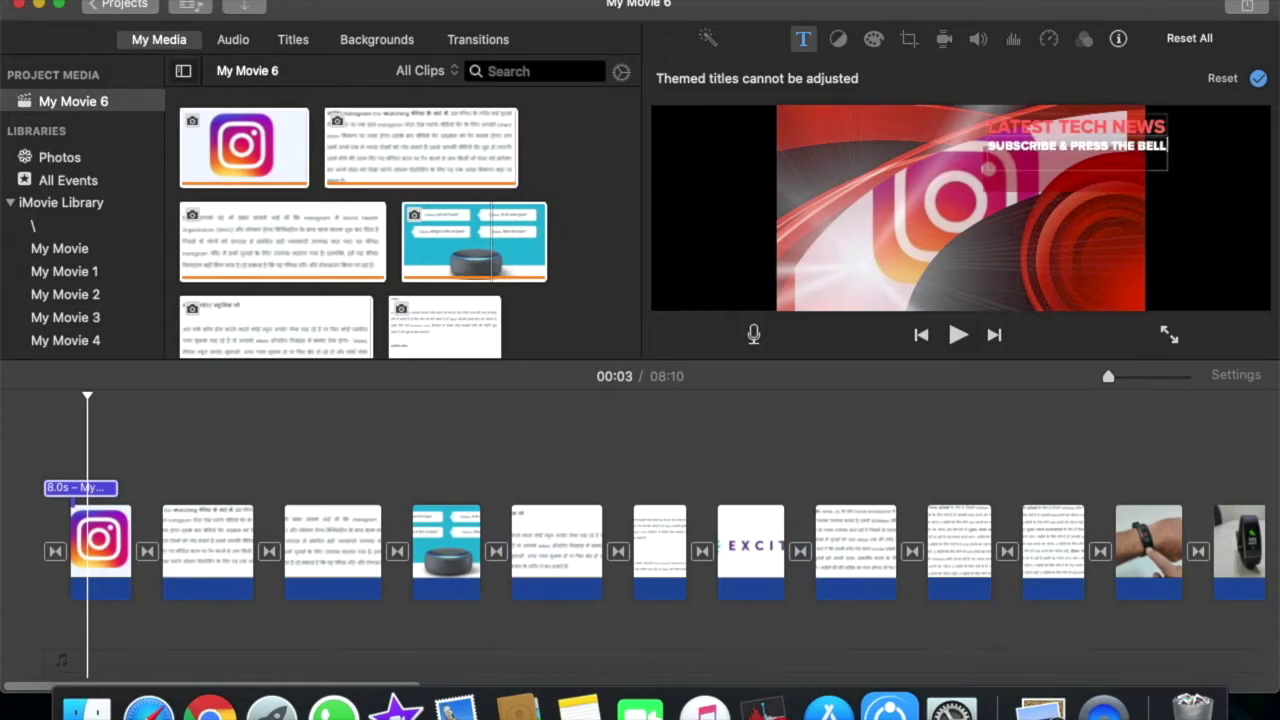
type(" ICON")
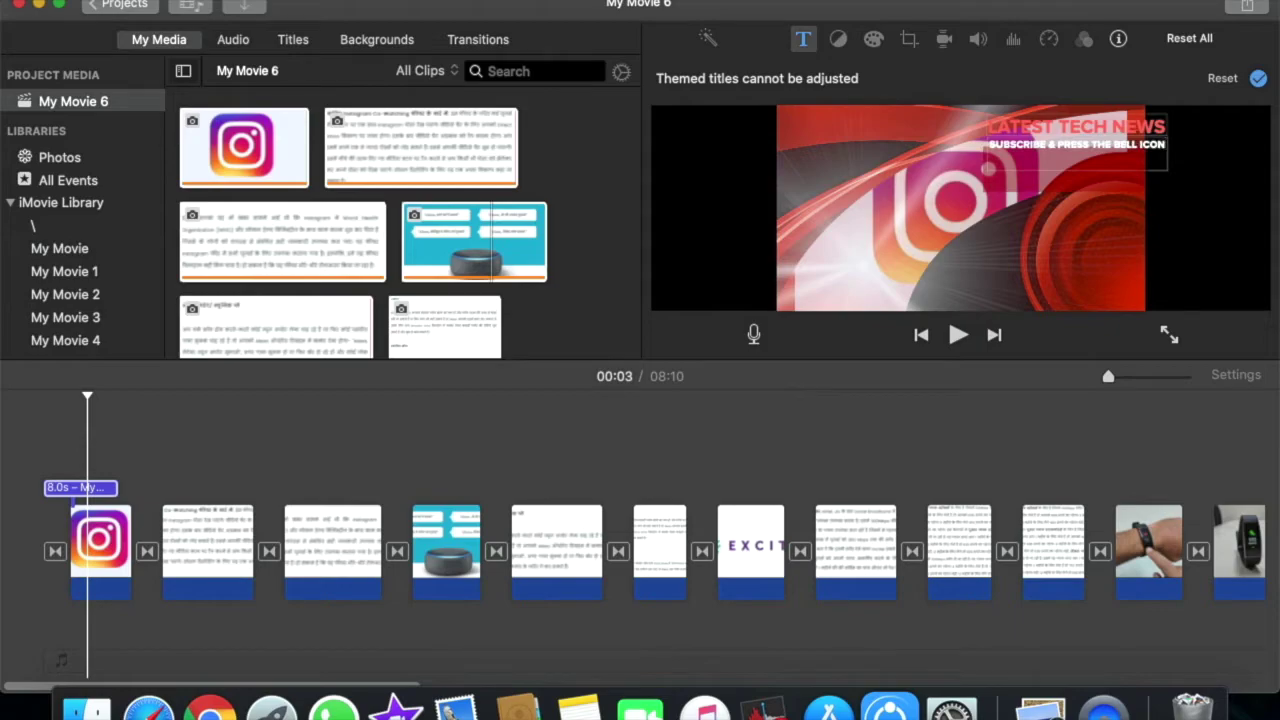
left_click(1259, 80)
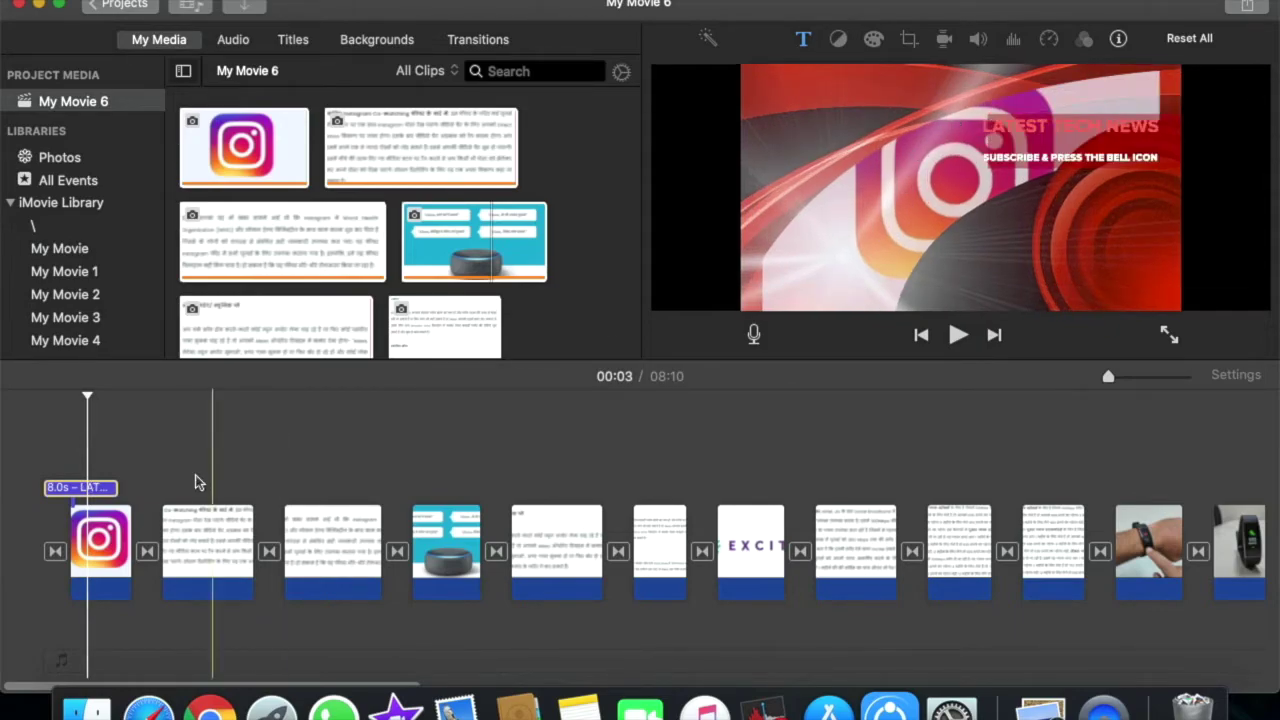
key("space")
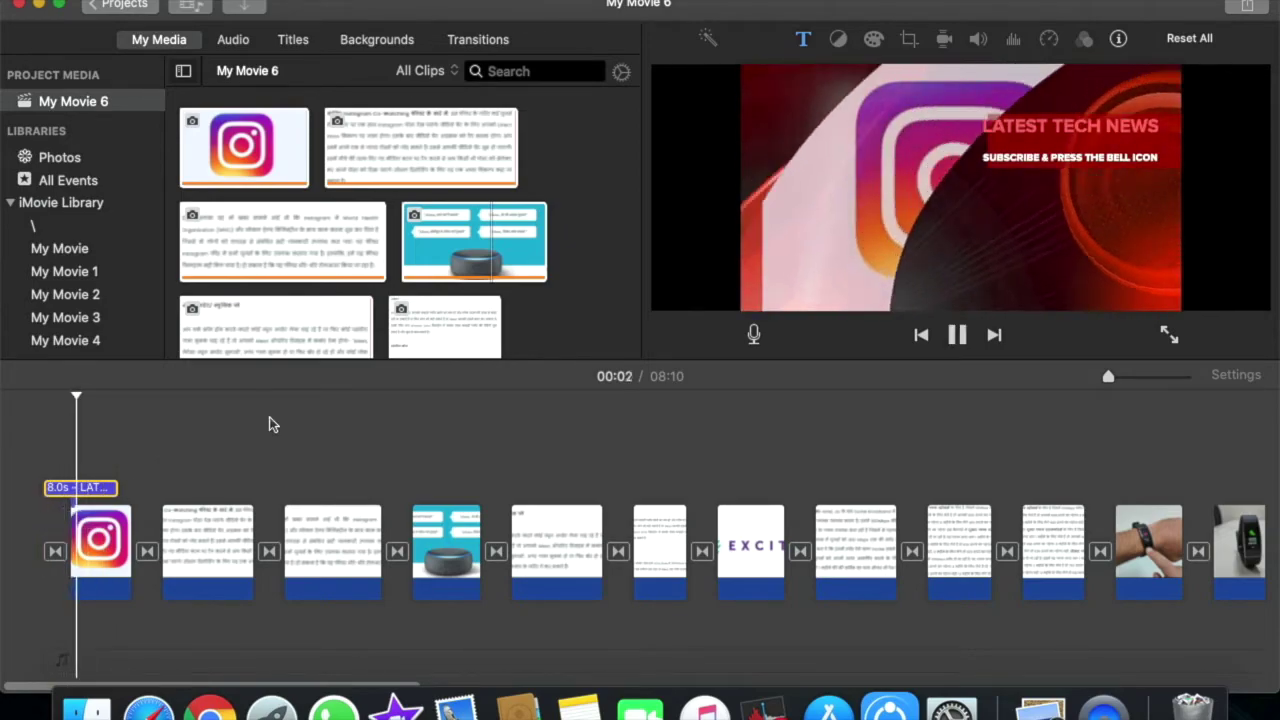
key("space")
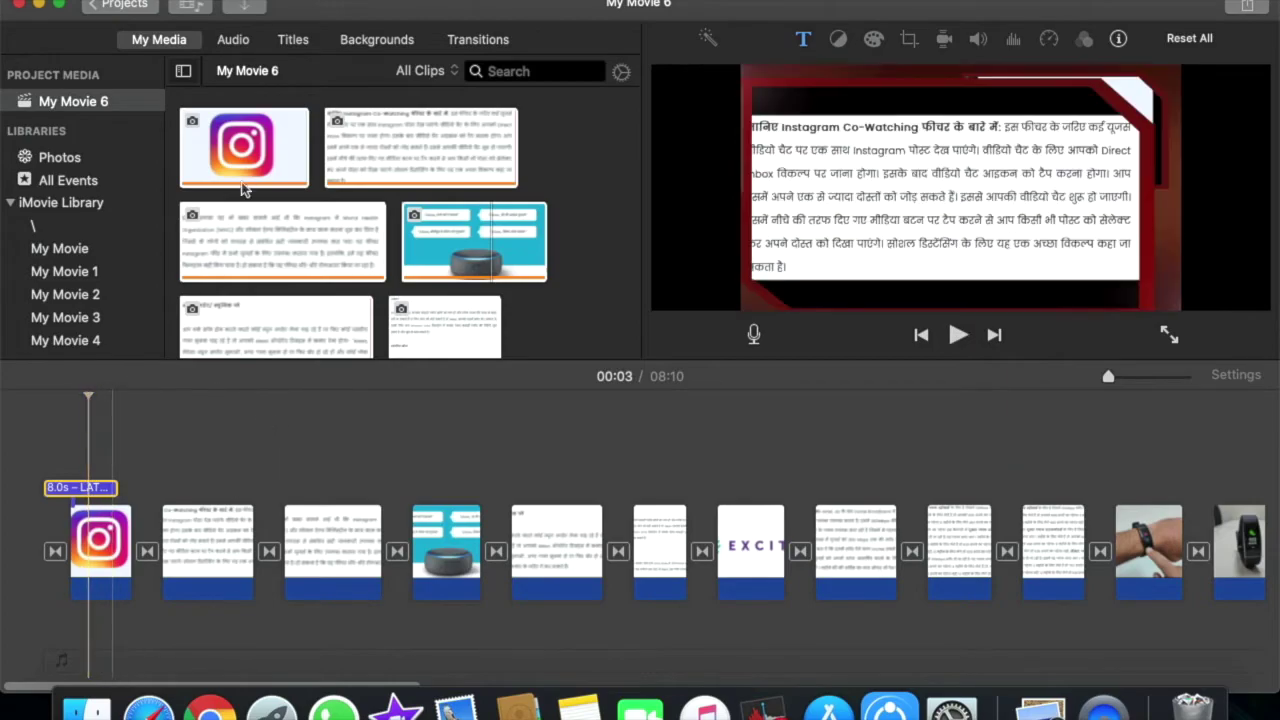
Add the News theme music below the clips, trim its beginning to leave 52.0 s and align it with the movie's start
left_click(233, 40)
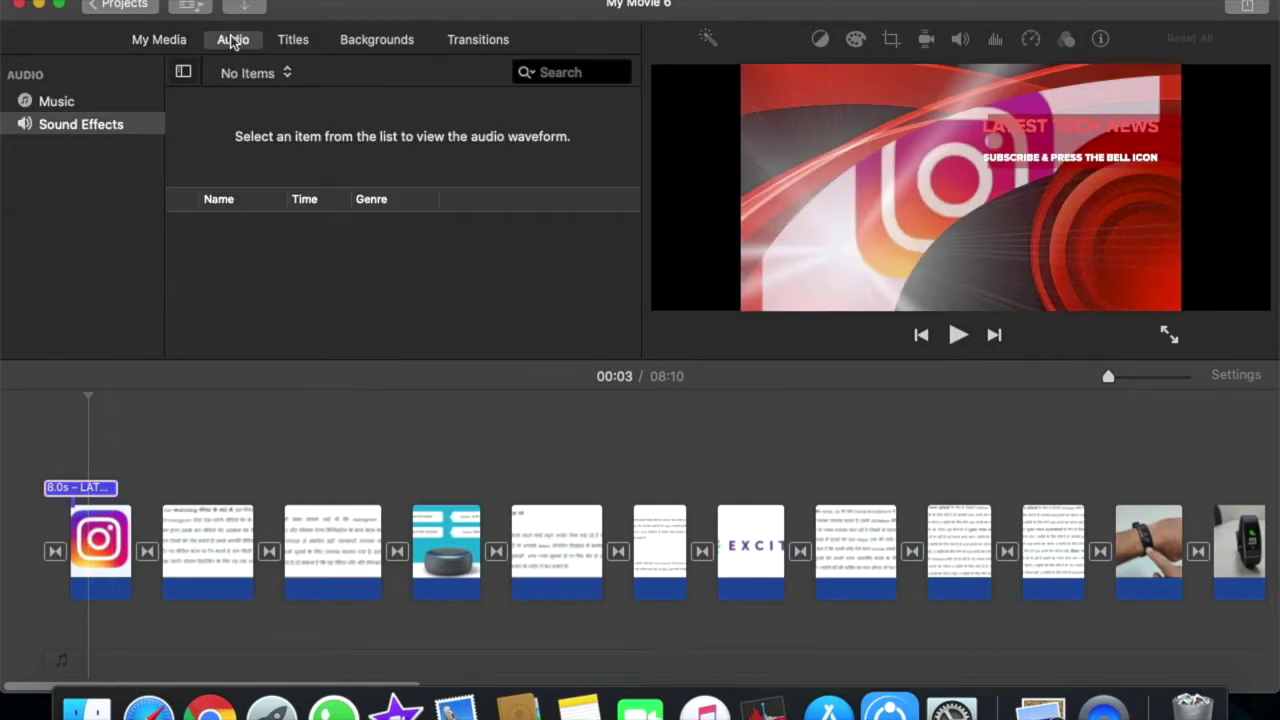
left_click(148, 43)
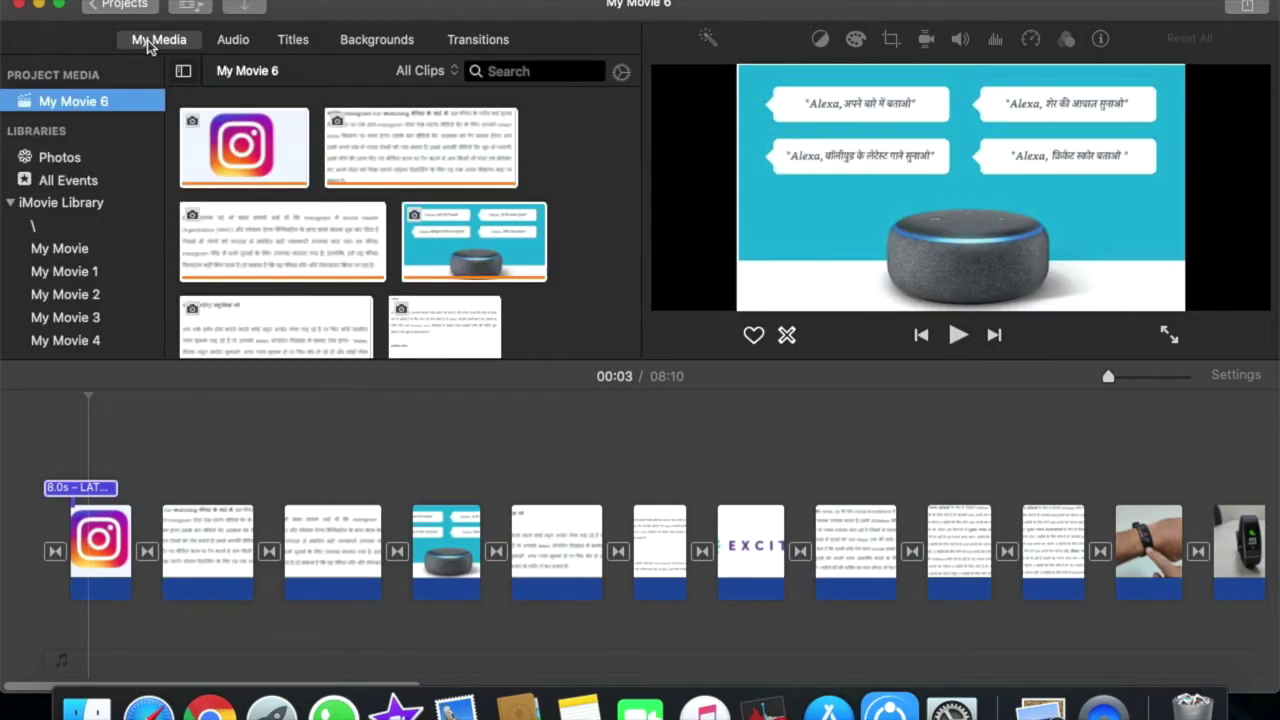
left_click(233, 40)
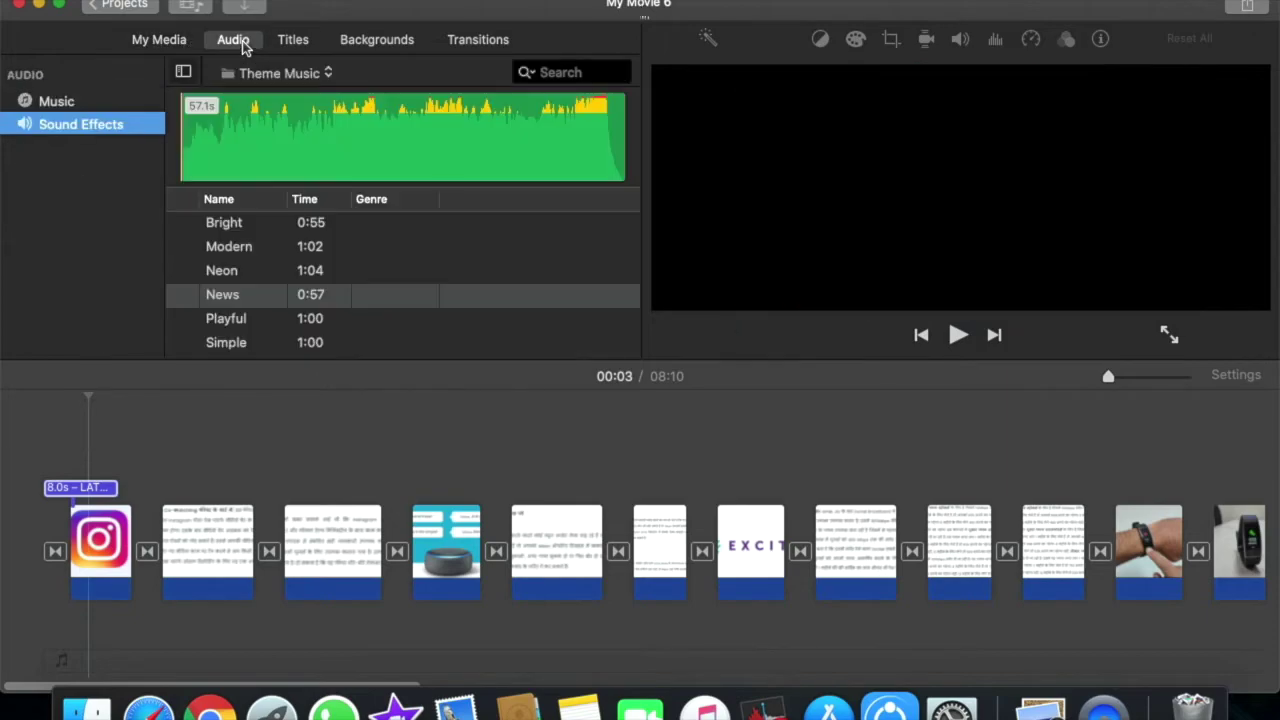
left_click(236, 296)
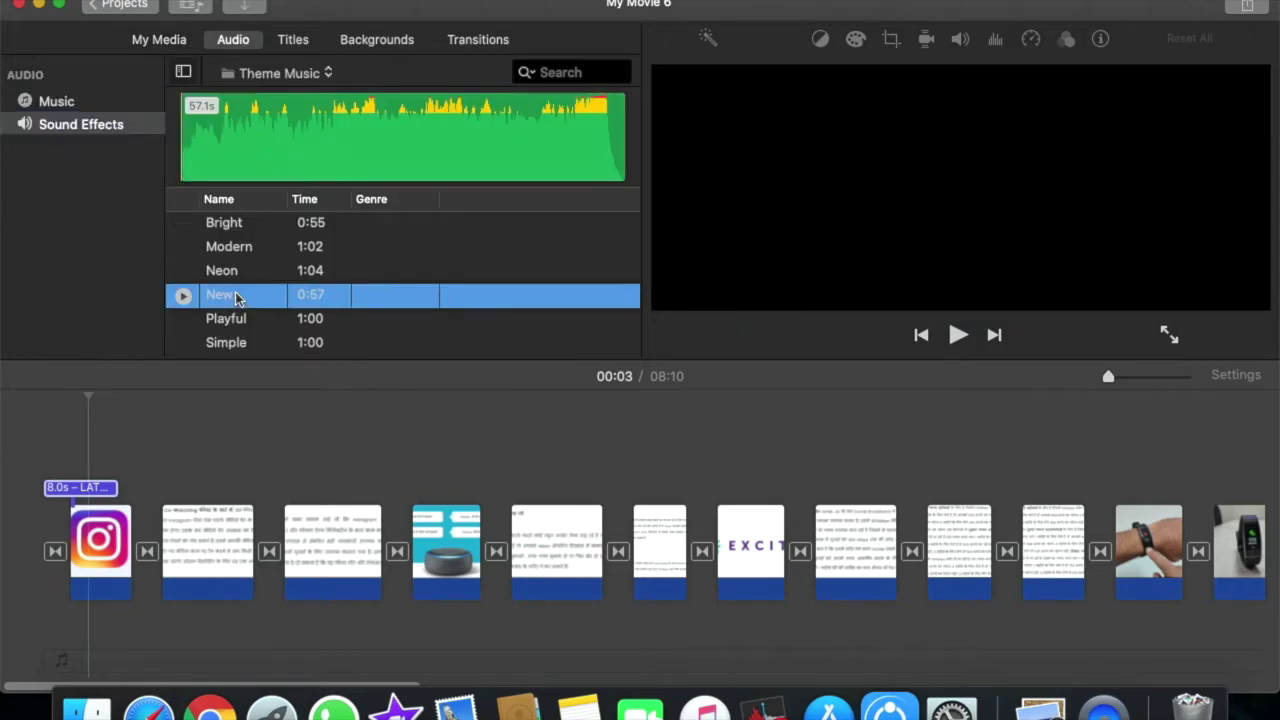
left_click(266, 271)
left_click(241, 300)
left_click_drag(61, 632, 63, 632)
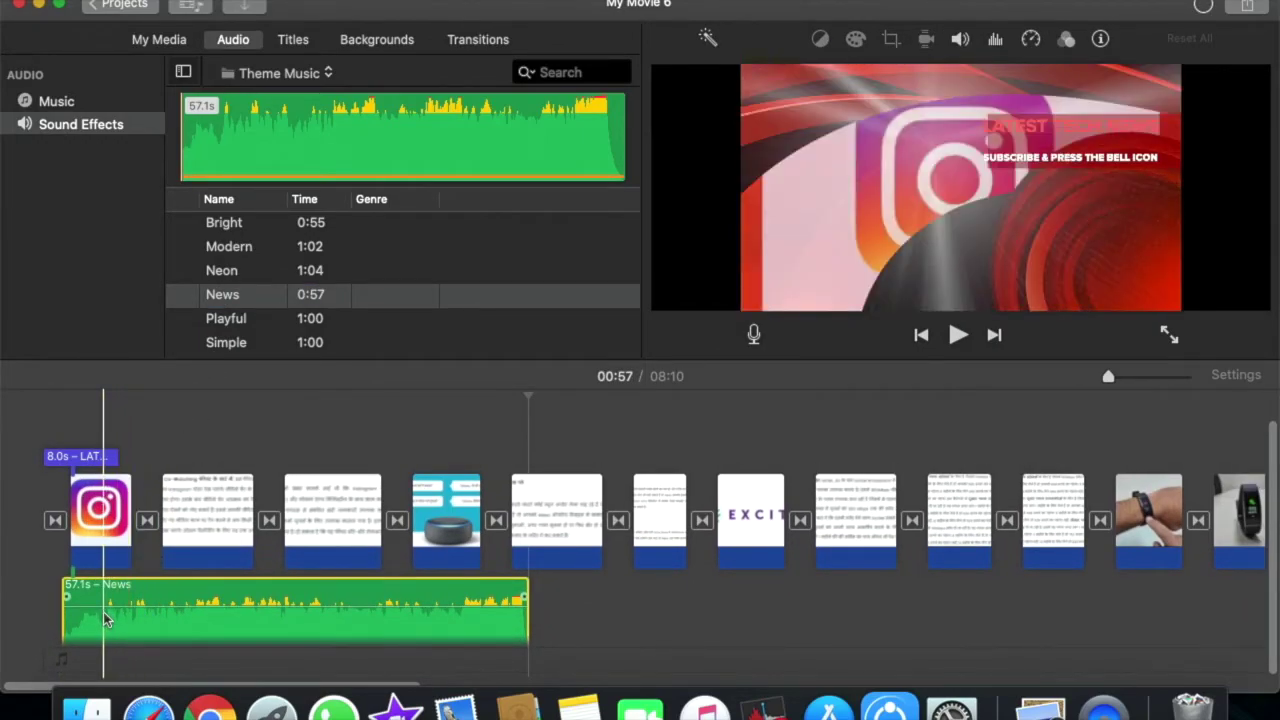
left_click_drag(107, 620, 68, 598)
left_click(137, 600)
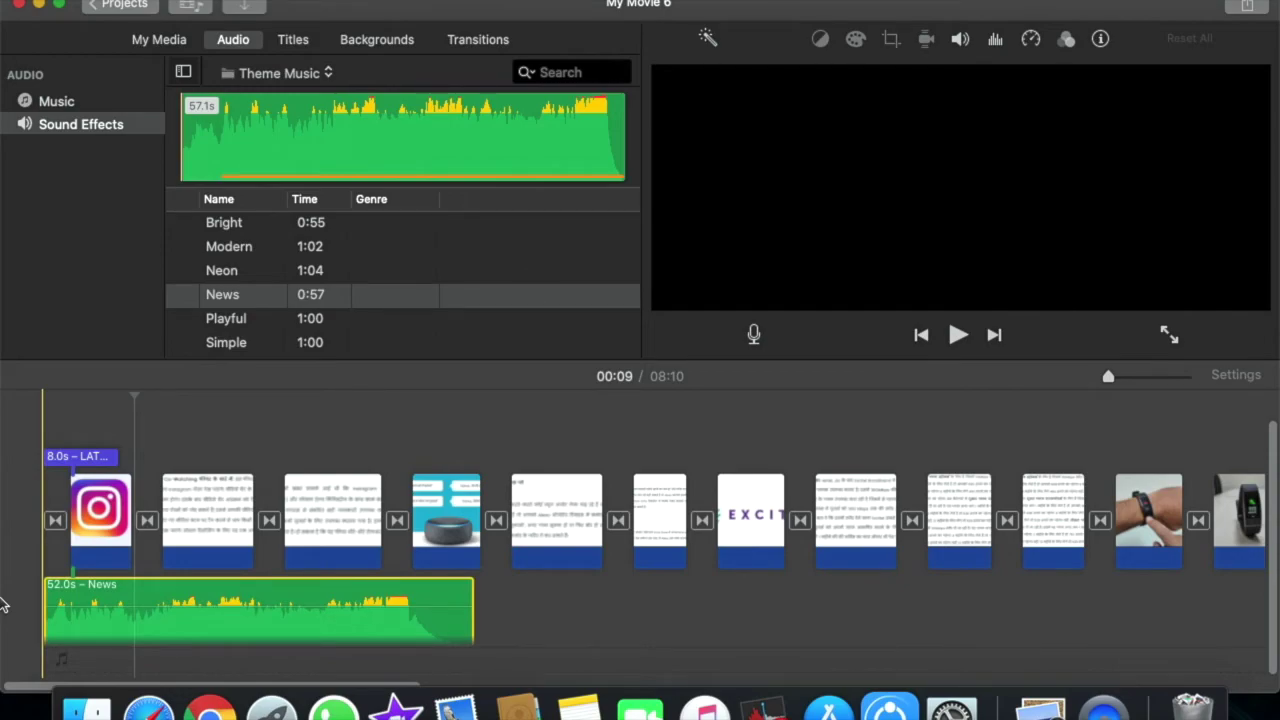
Play back the opening with music, split the News music near its start and lower the longer part's volume to about 9%
key("space")
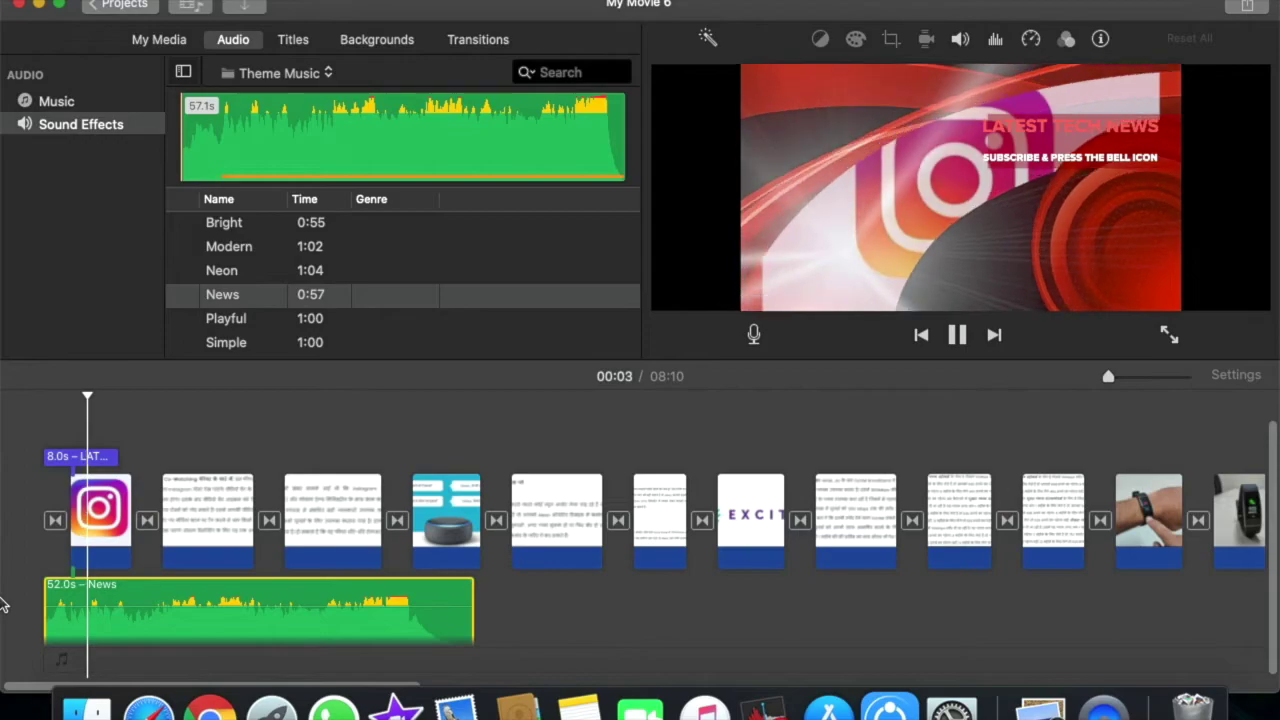
key("space")
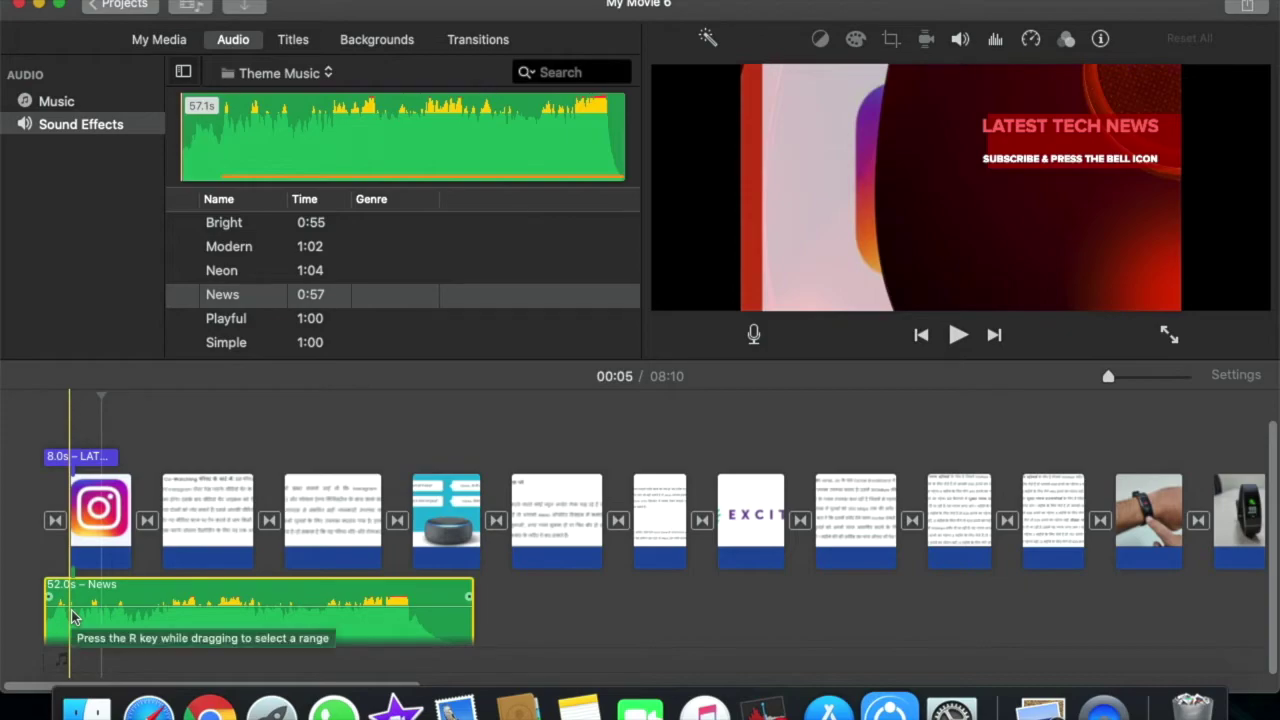
left_click_drag(105, 597, 111, 624)
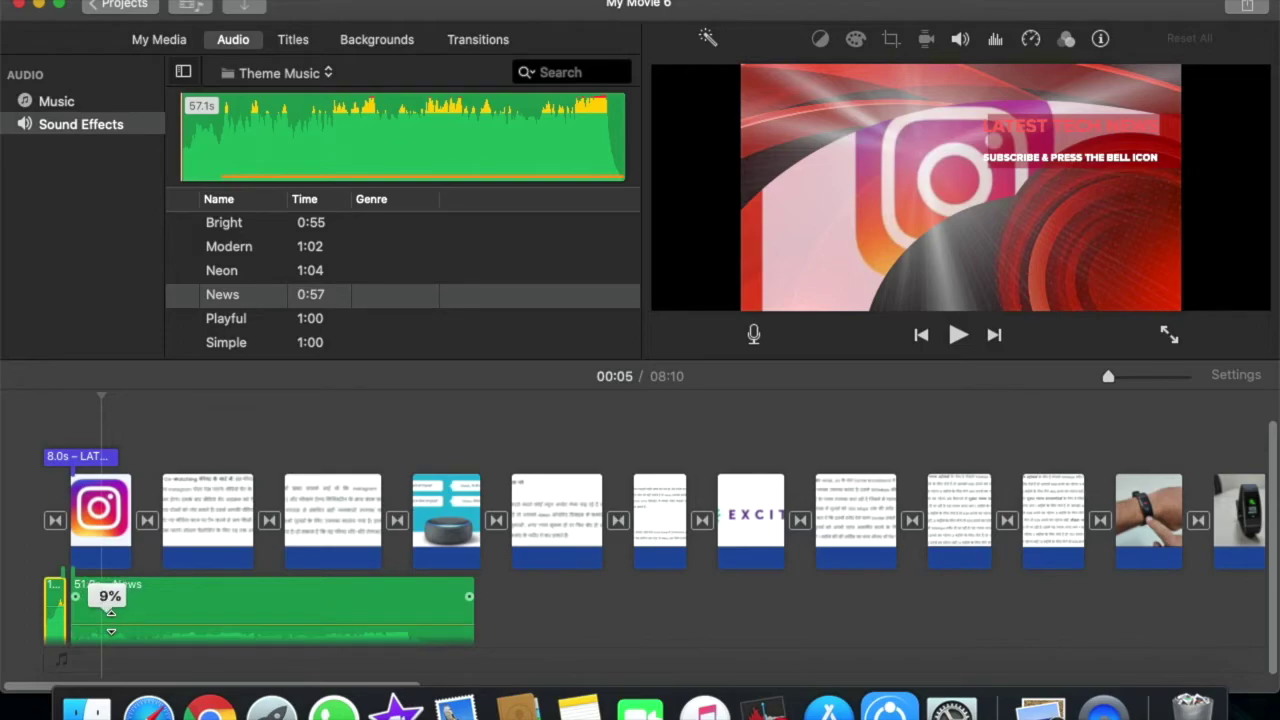
Set the main line of the closing title at the end of the timeline to "THANKS FOR WATCHING"
scroll(349, 543, "right", 10)
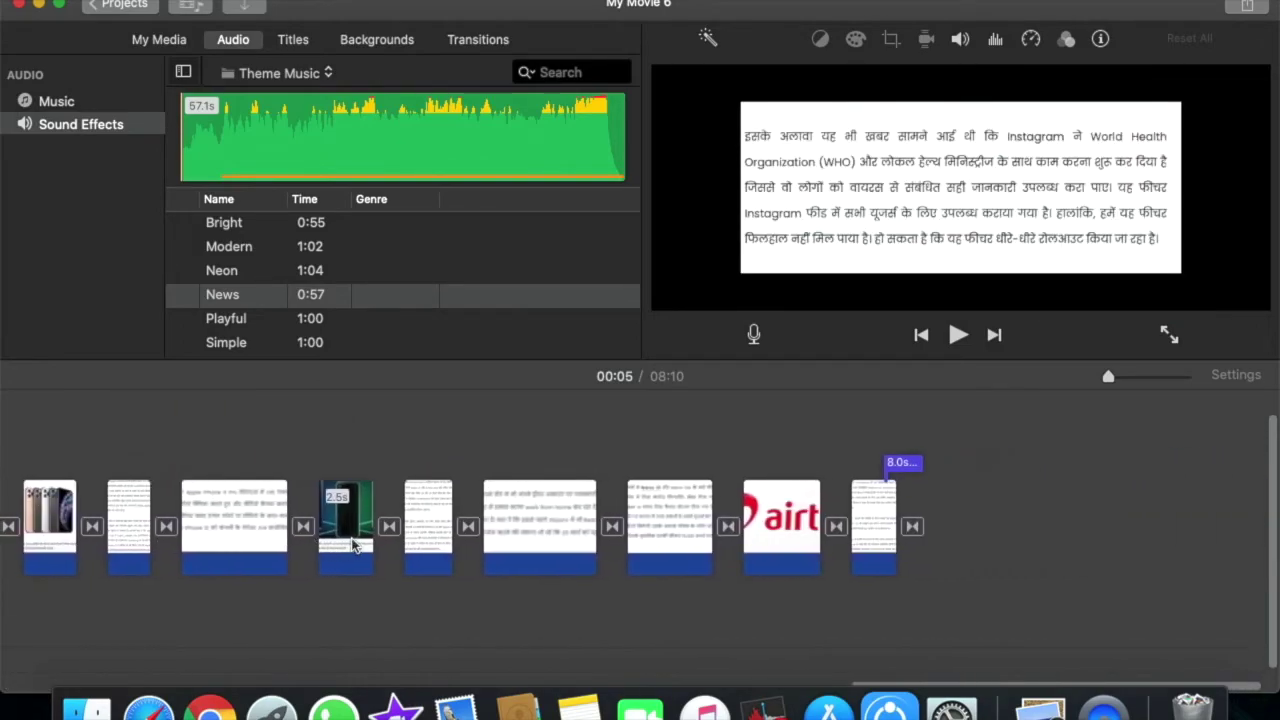
left_click(925, 464)
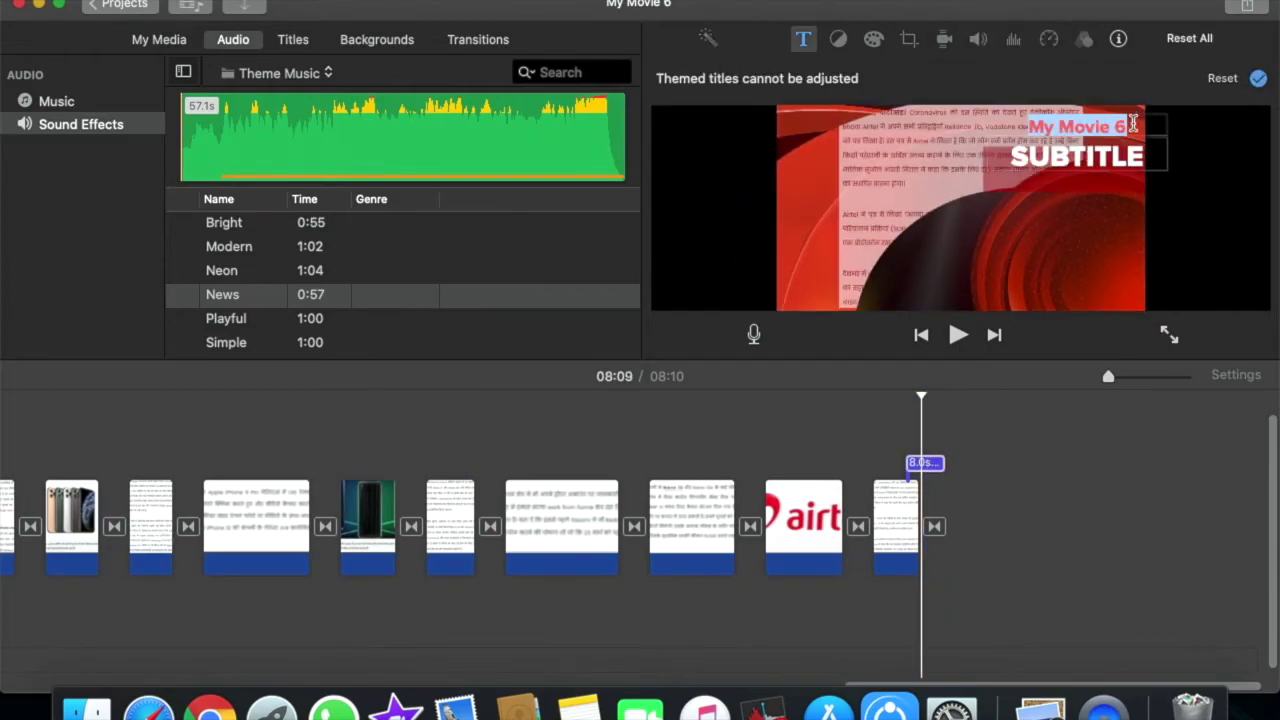
key("BackSpace")
type("THNAKS")
key("BackSpace")
key("BackSpace")
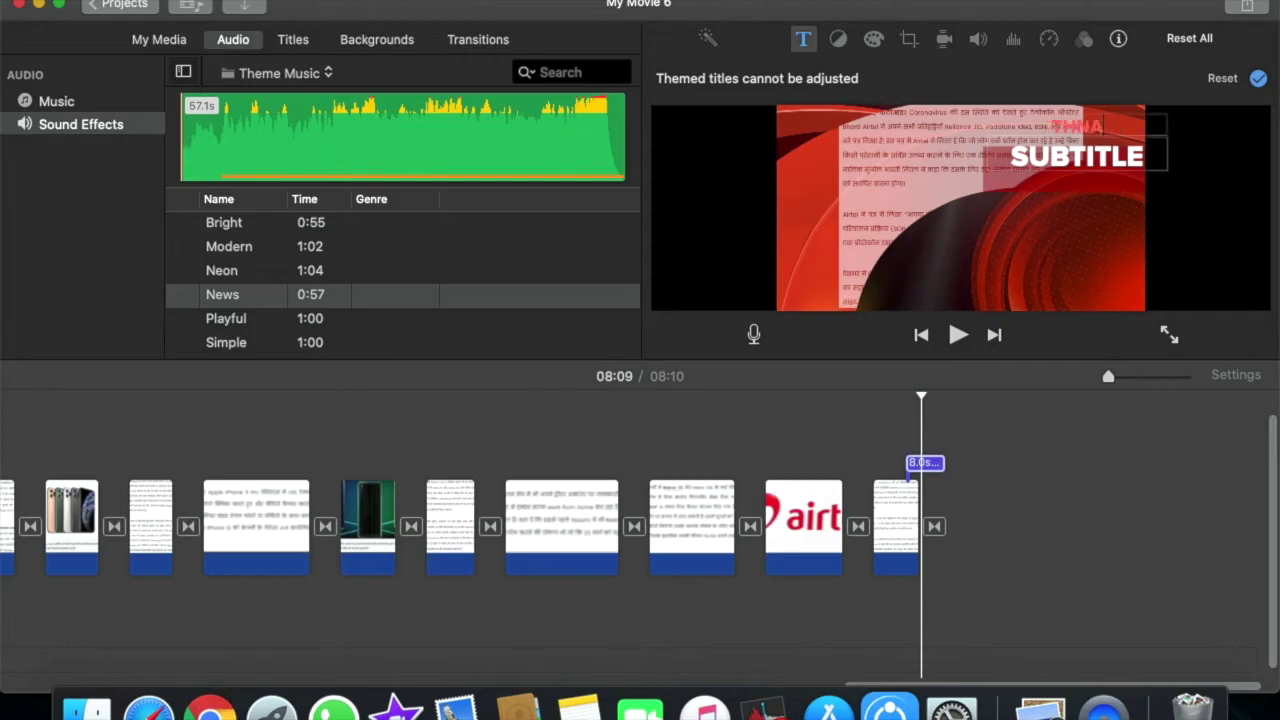
type("S FOR WA")
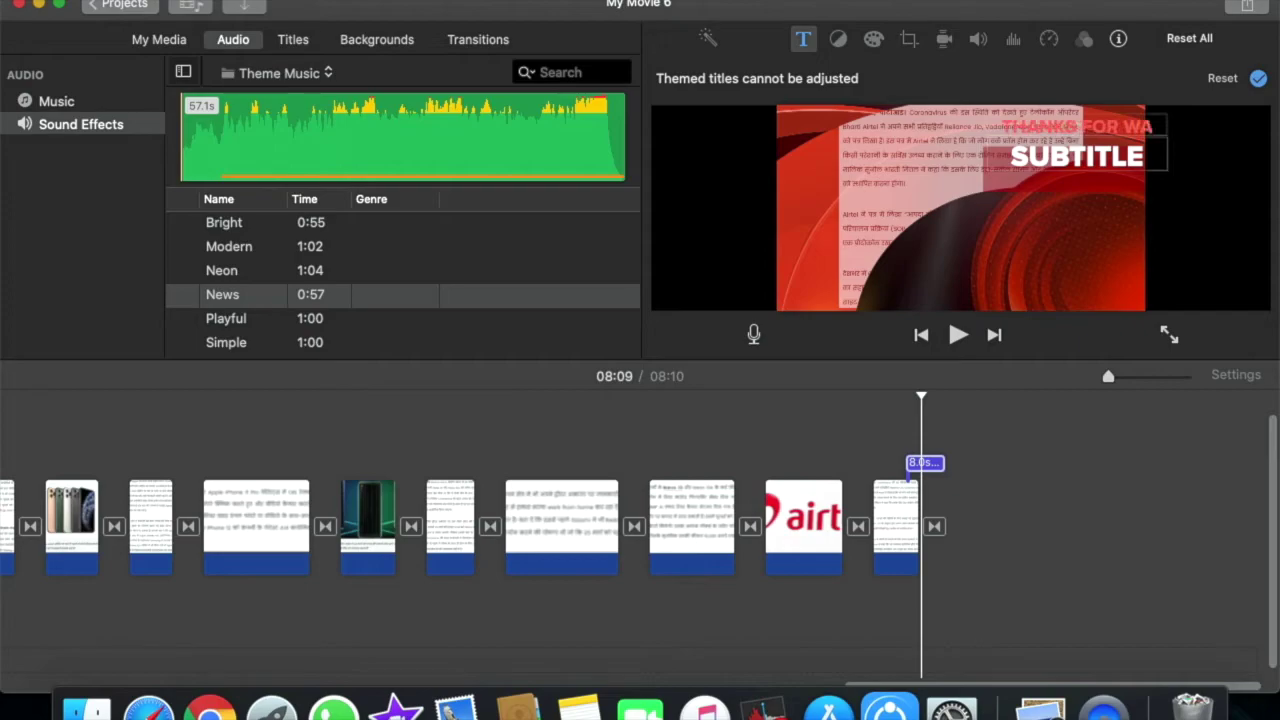
type("TCHING")
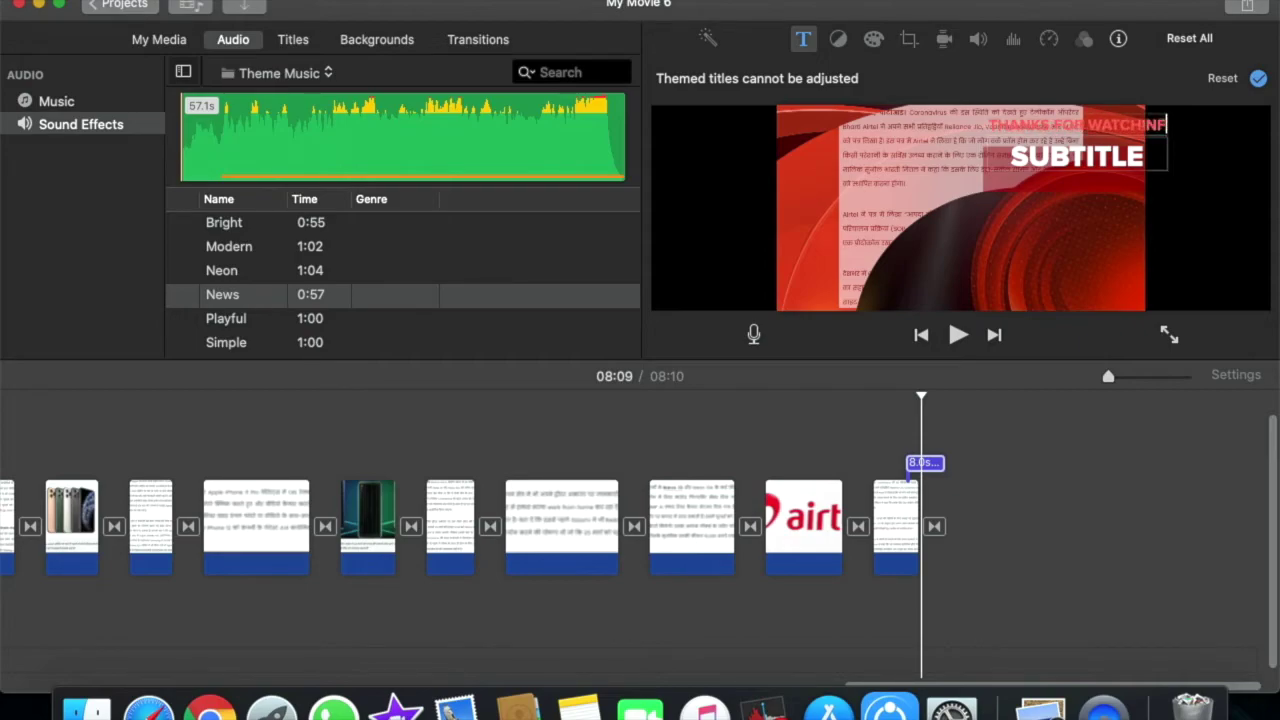
Set the closing title's subtitle to "SUBSCRIBE FOR MORE" and apply the title text
left_click(1150, 148)
key("BackSpace")
key("BackSpace")
key("BackSpace")
key("BackSpace")
key("BackSpace")
type("SUBS")
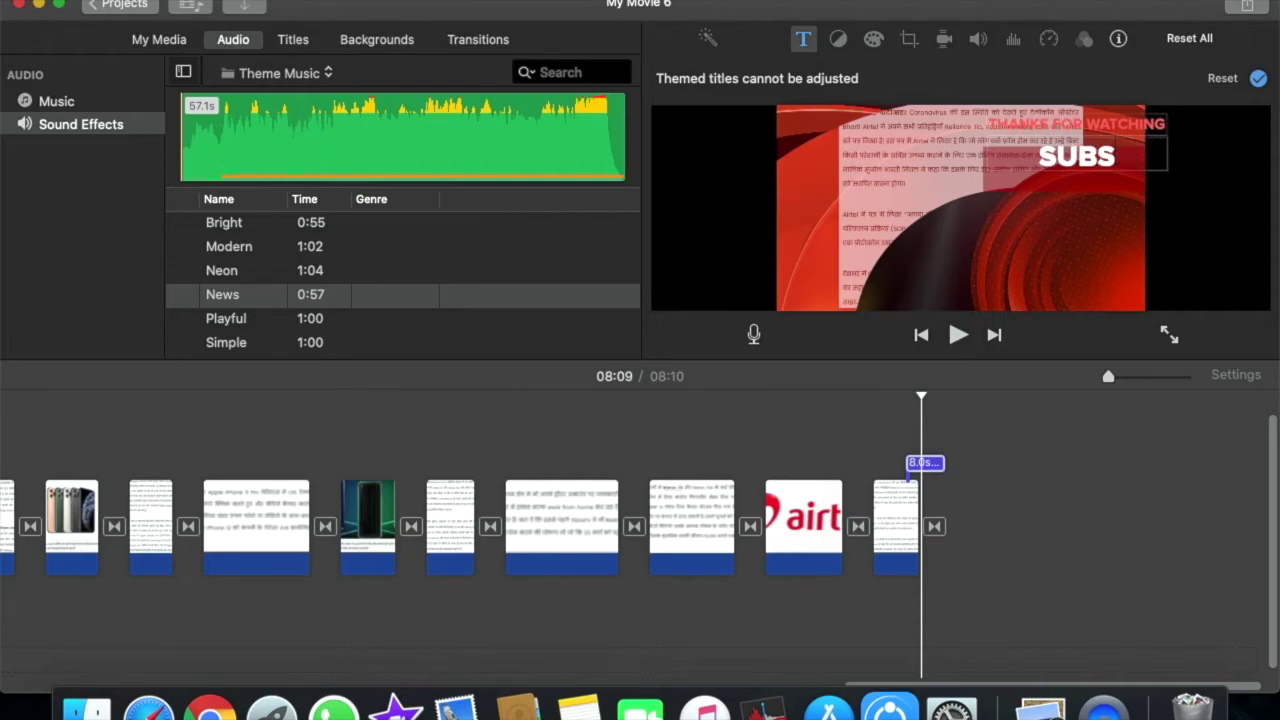
type("CRIBE FOR MMORE")
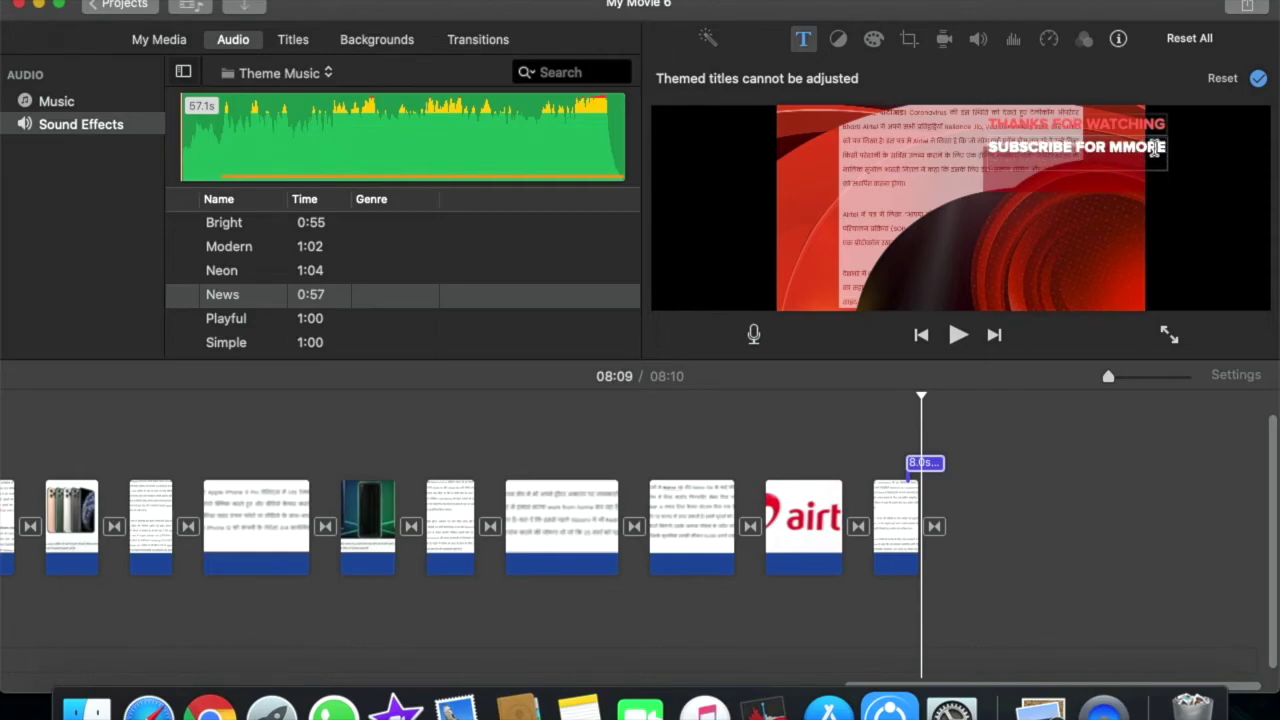
key("BackSpace")
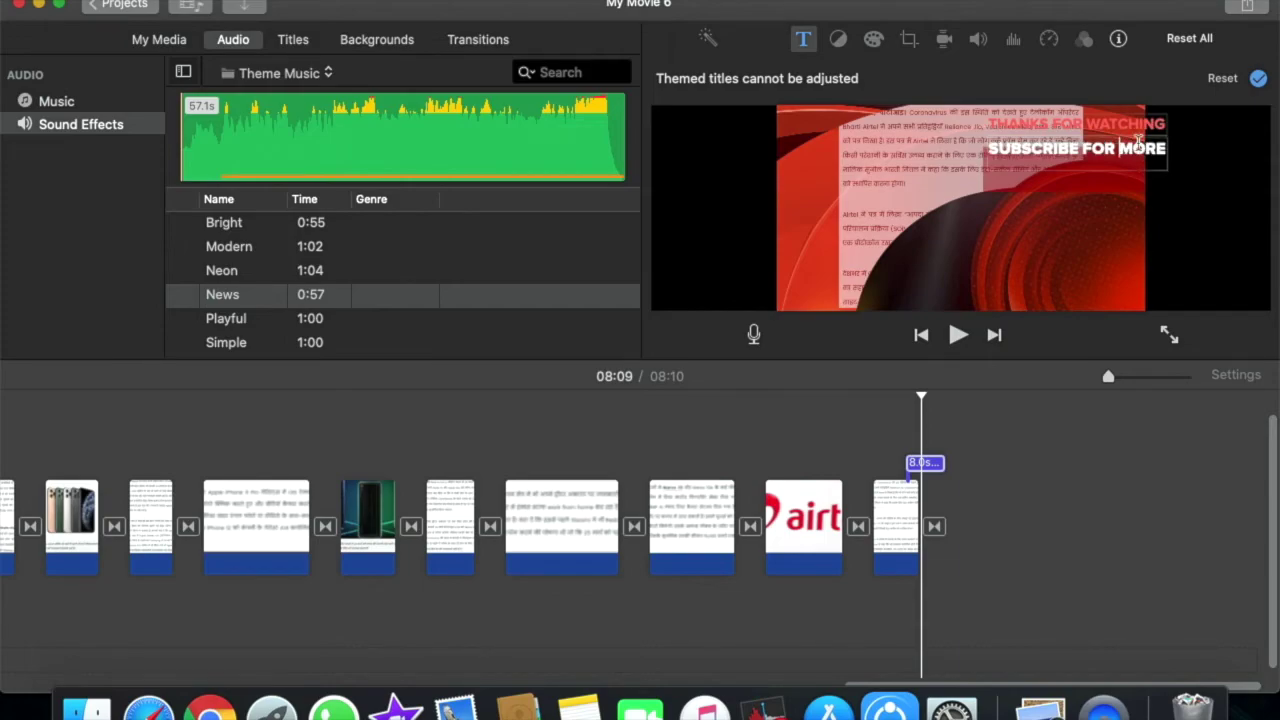
left_click(1262, 79)
scroll(728, 566, "left", 10)
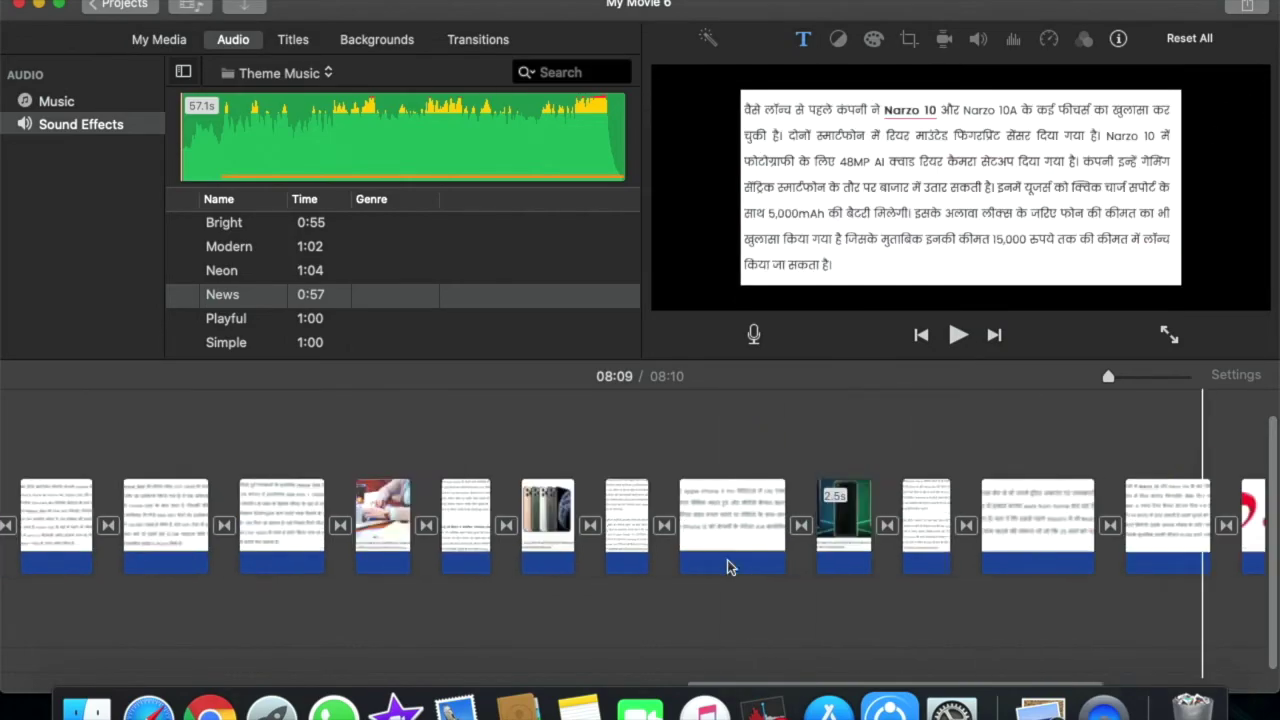
scroll(728, 566, "left", 6)
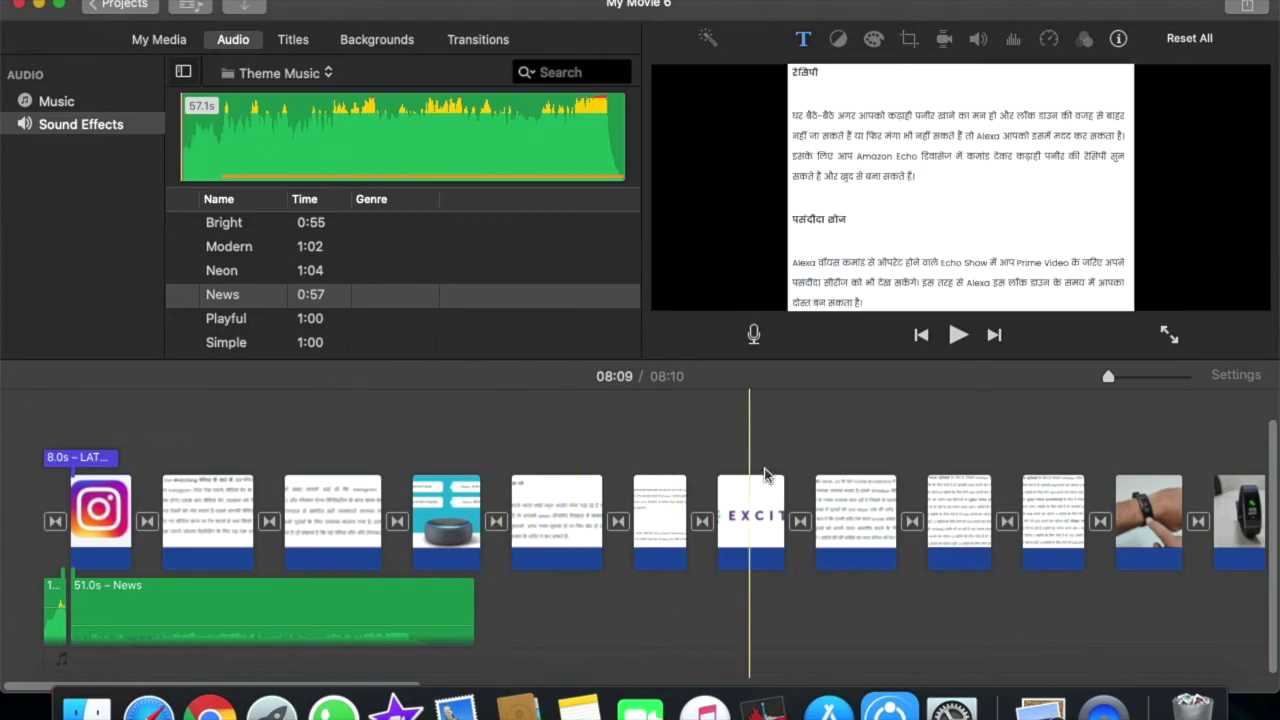
scroll(1000, 450, "right", 8)
scroll(1043, 443, "left", 8)
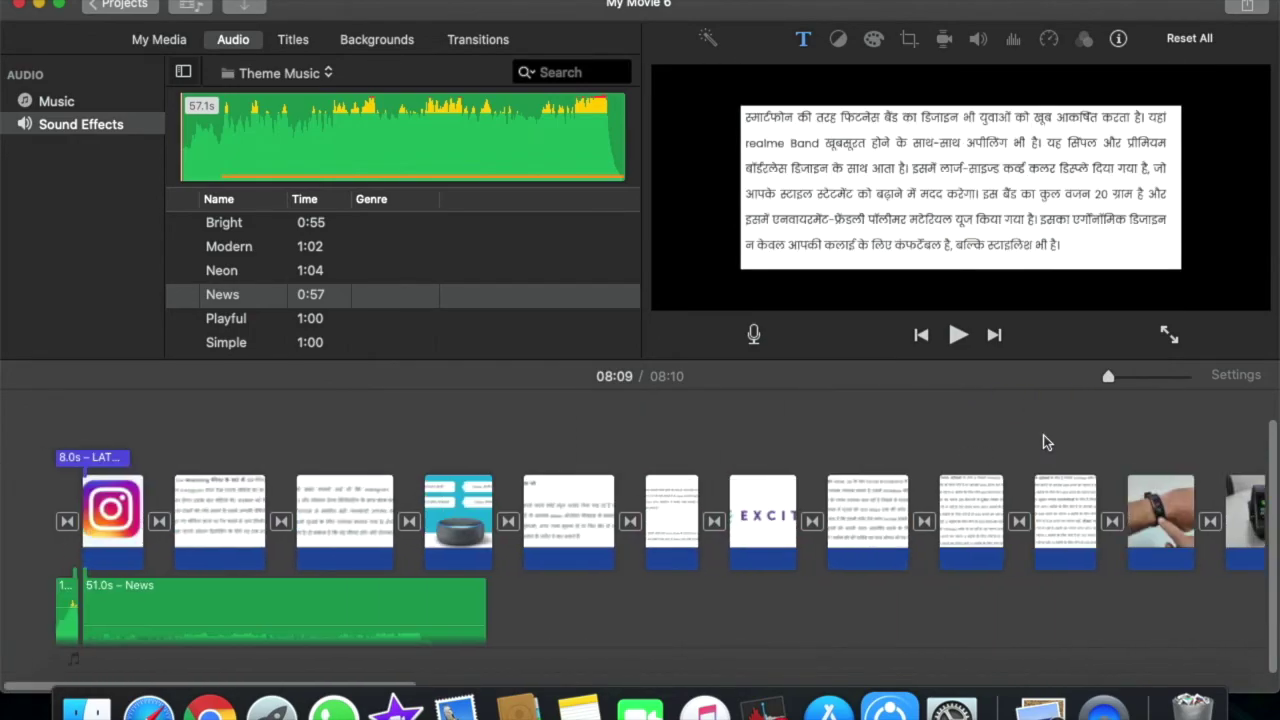
Show the voiceover recording controls with the playhead at the movie's start and look through the timeline clips
scroll(80, 560, "right", 1)
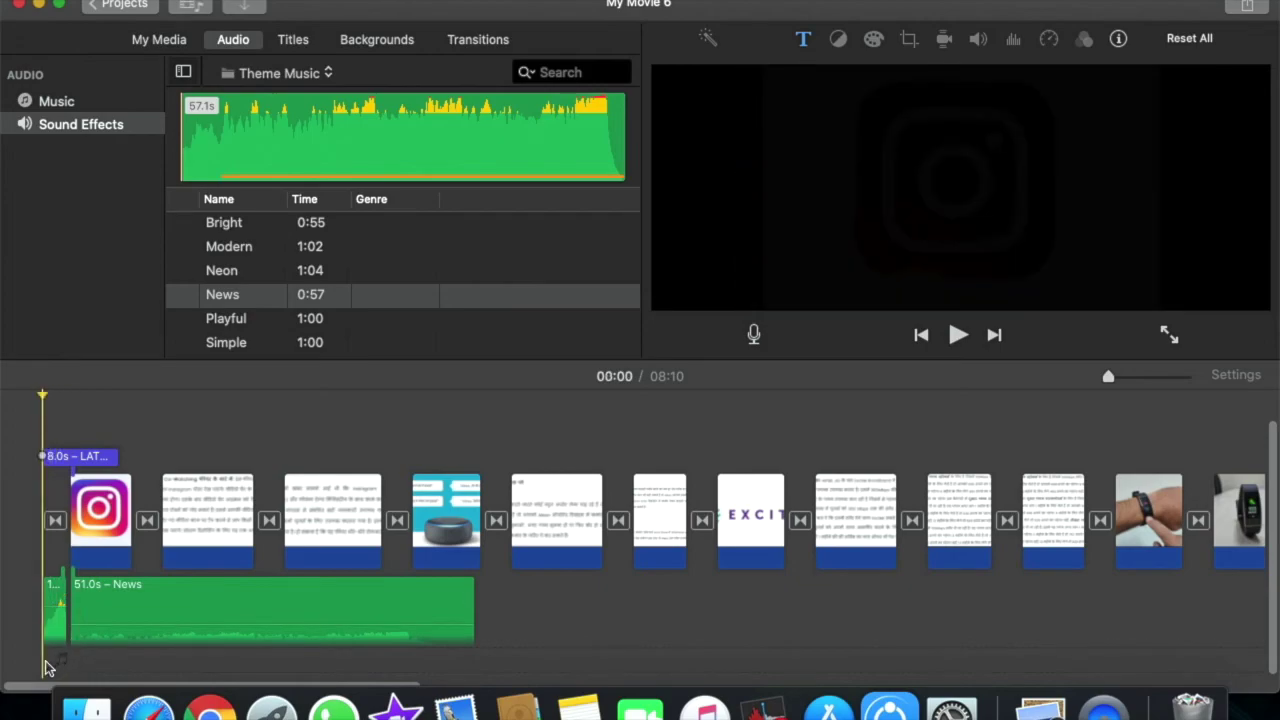
left_click(754, 336)
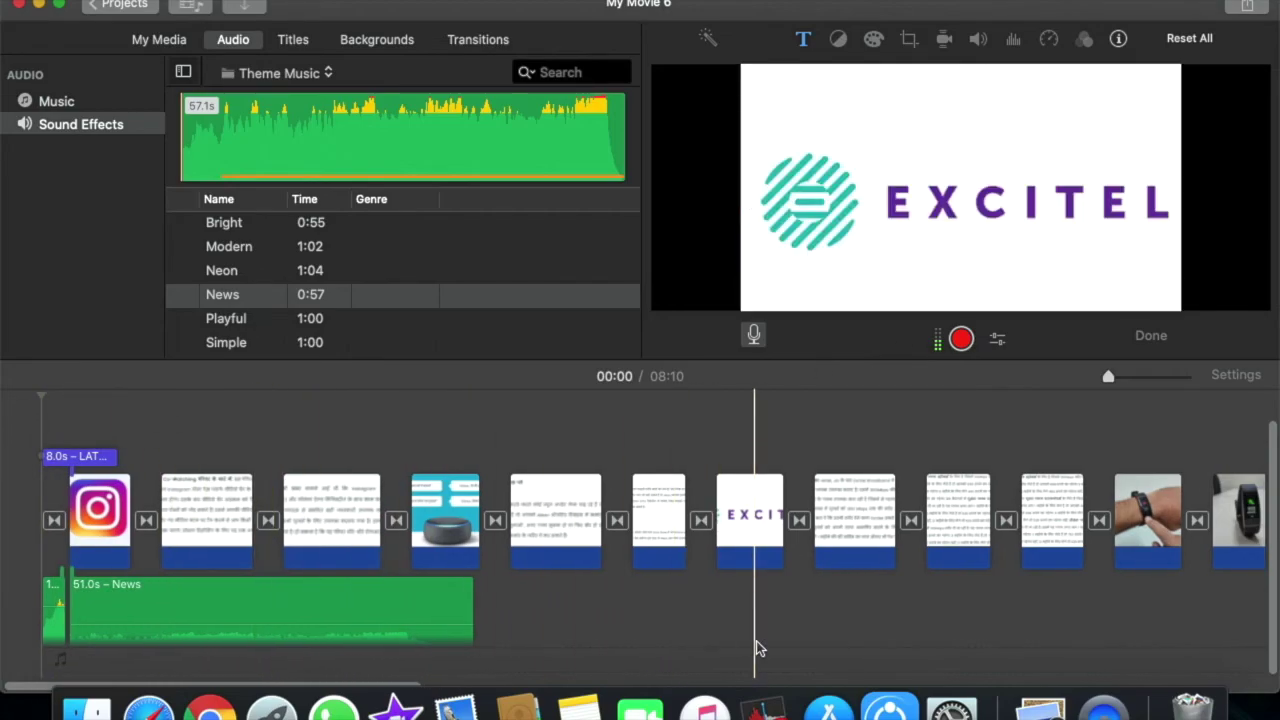
scroll(590, 650, "right", 5)
scroll(730, 570, "right", 5)
scroll(800, 553, "right", 15)
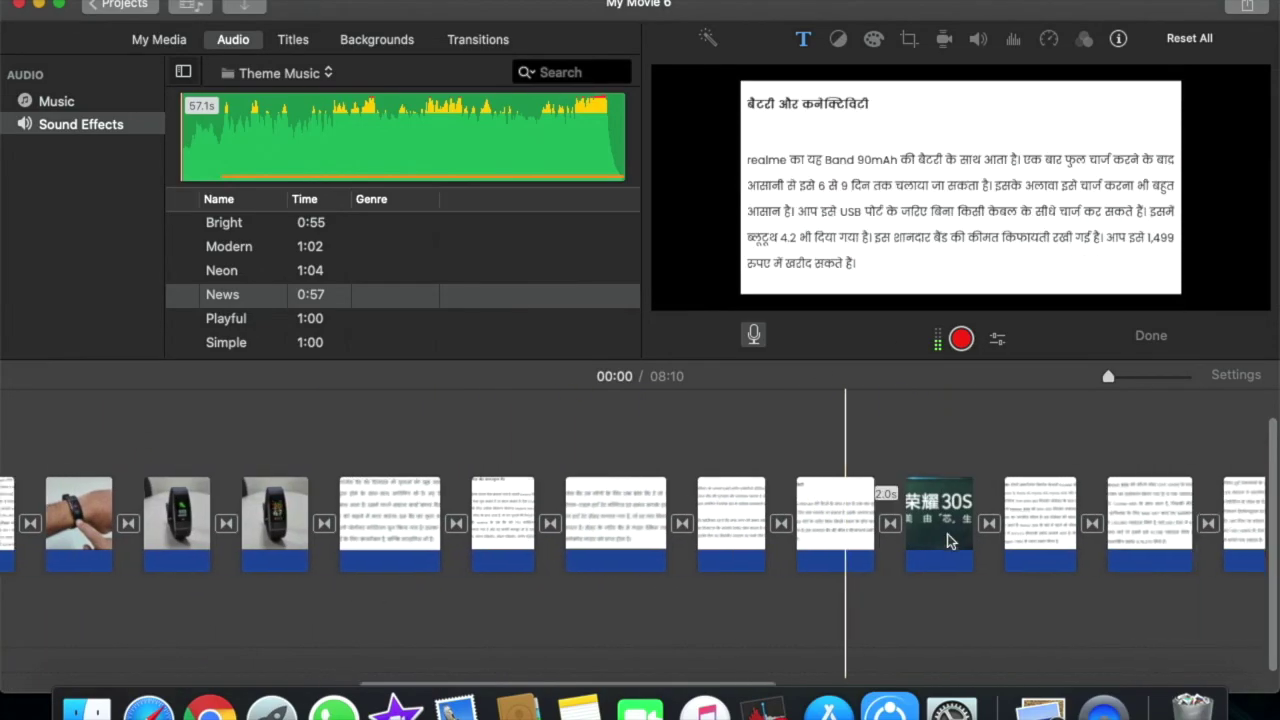
scroll(1065, 545, "left", 20)
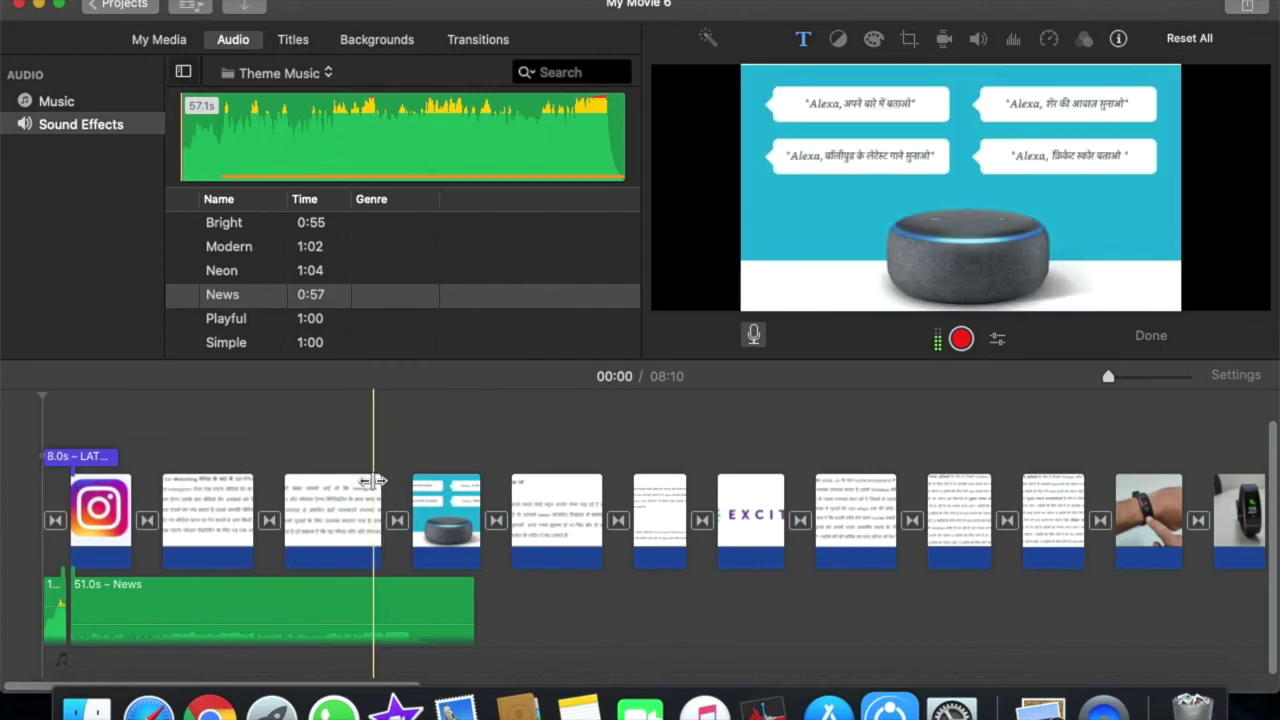
Start exporting the movie as a file and set its title to "BHDLJHBDSLFJHVDLSJHV"
left_click(1248, 10)
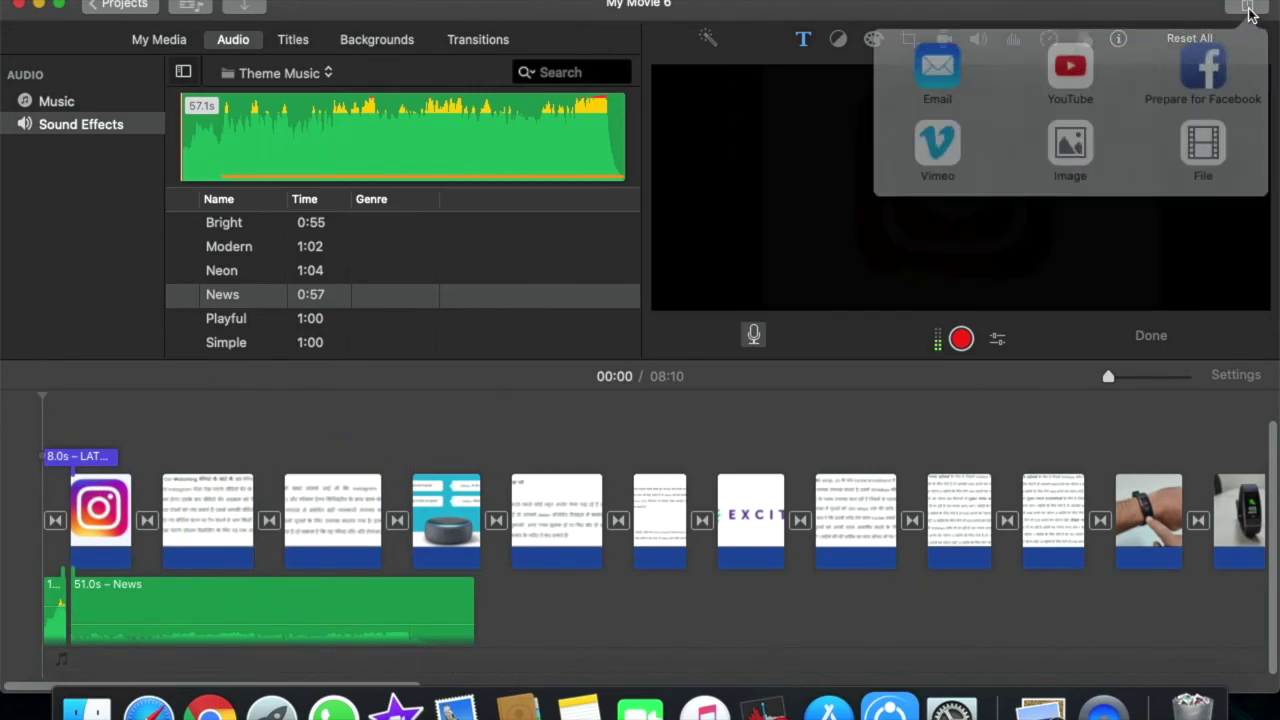
left_click(1213, 140)
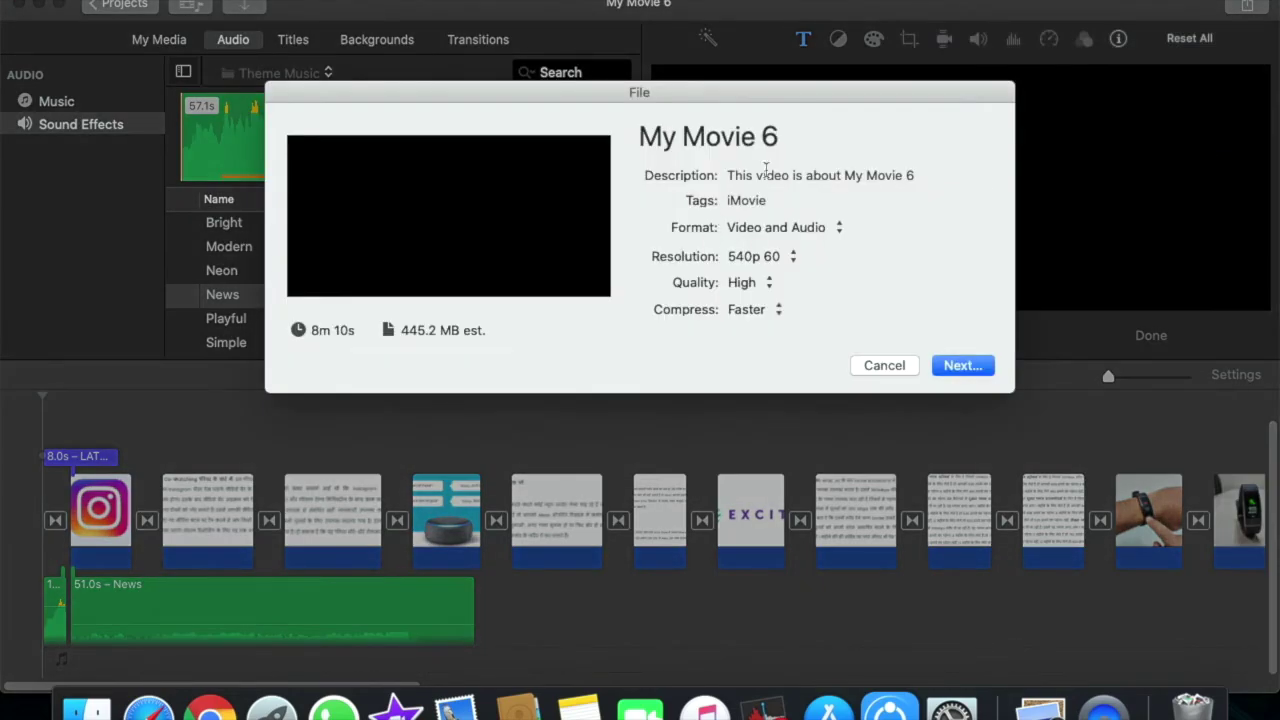
left_click(792, 139)
left_click_drag(803, 137, 394, 177)
type("BHDLJHBDSLFJHVDLSJHV")
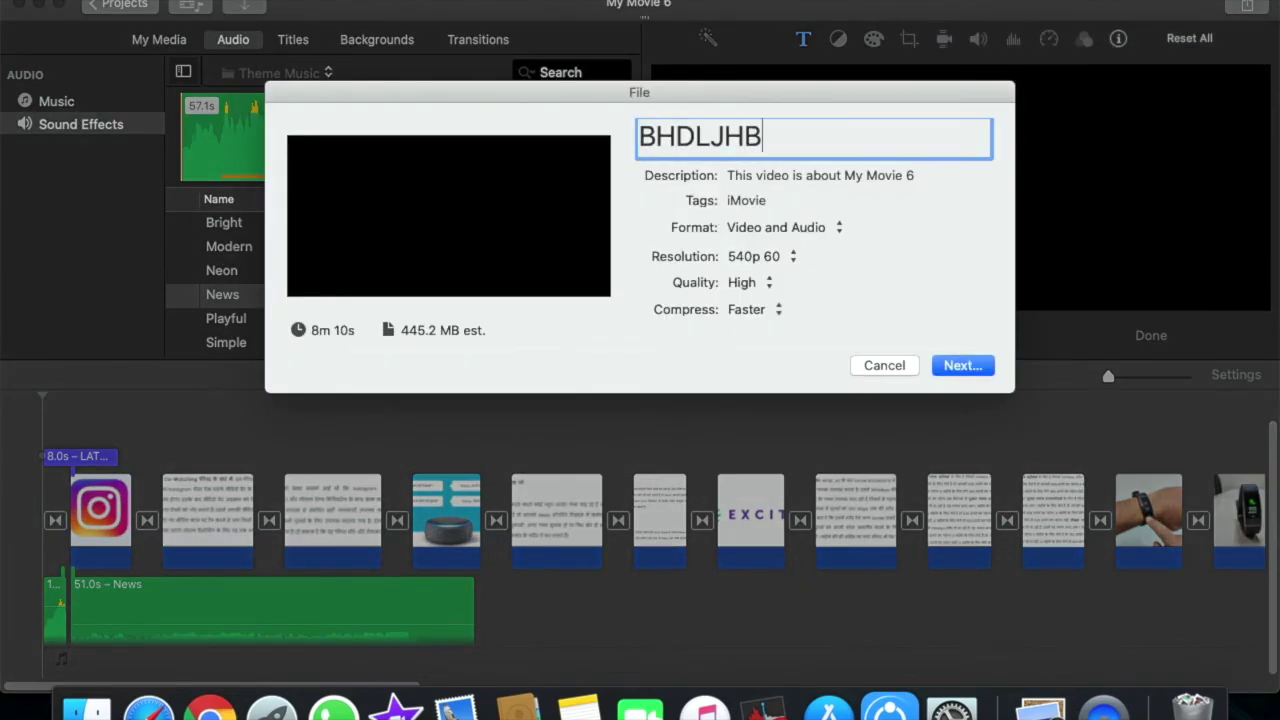
Examine the resolution and compression options for the file export, keep 540p 60 and Faster, and cancel the export
left_click(788, 258)
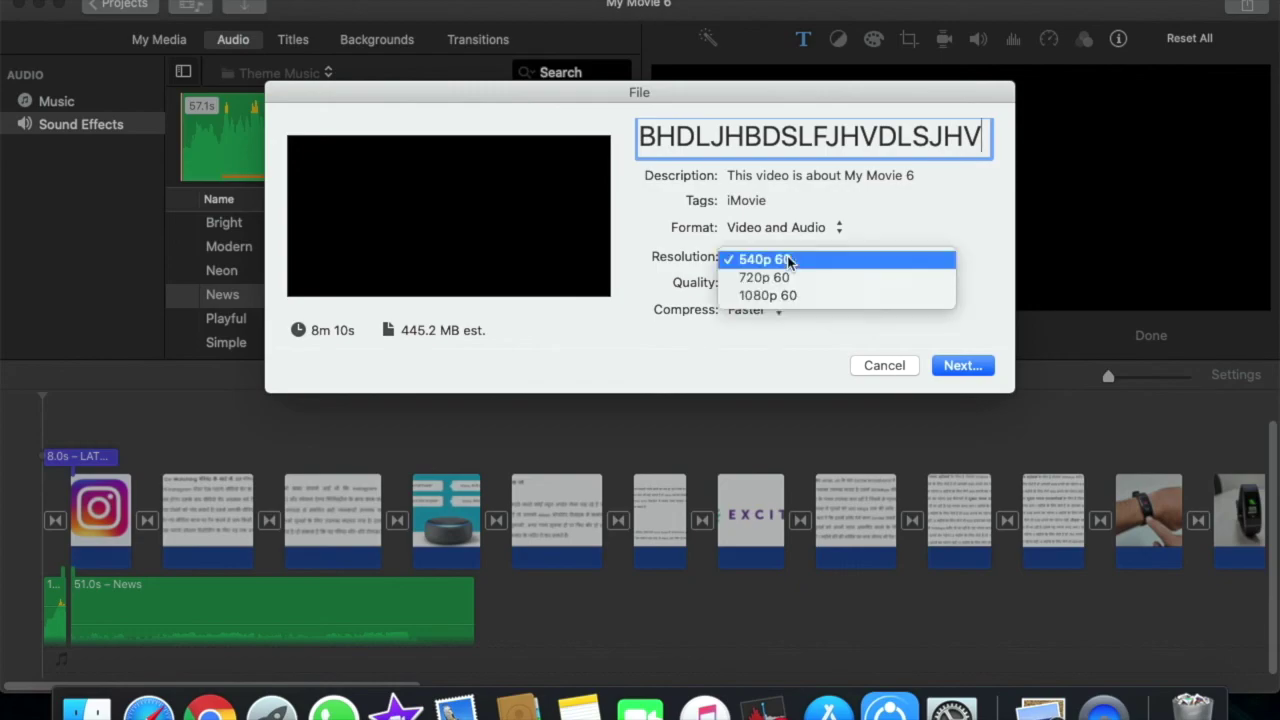
left_click(797, 326)
left_click(778, 316)
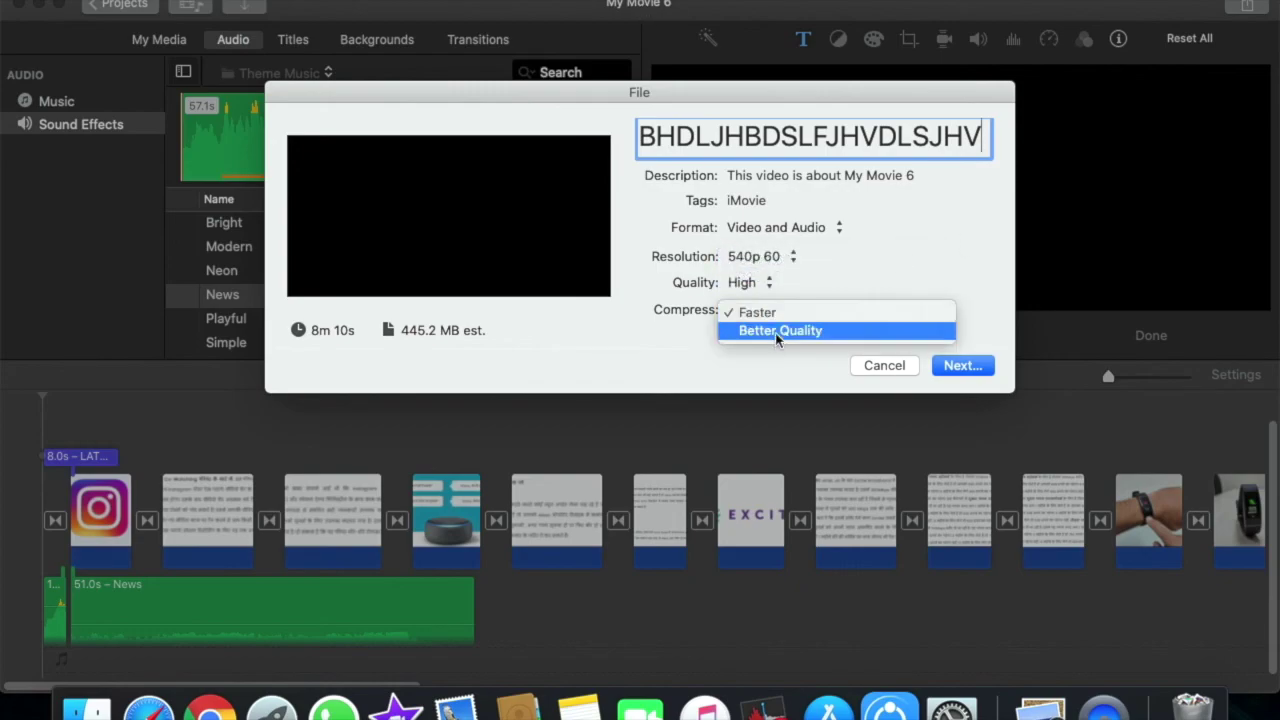
left_click(986, 200)
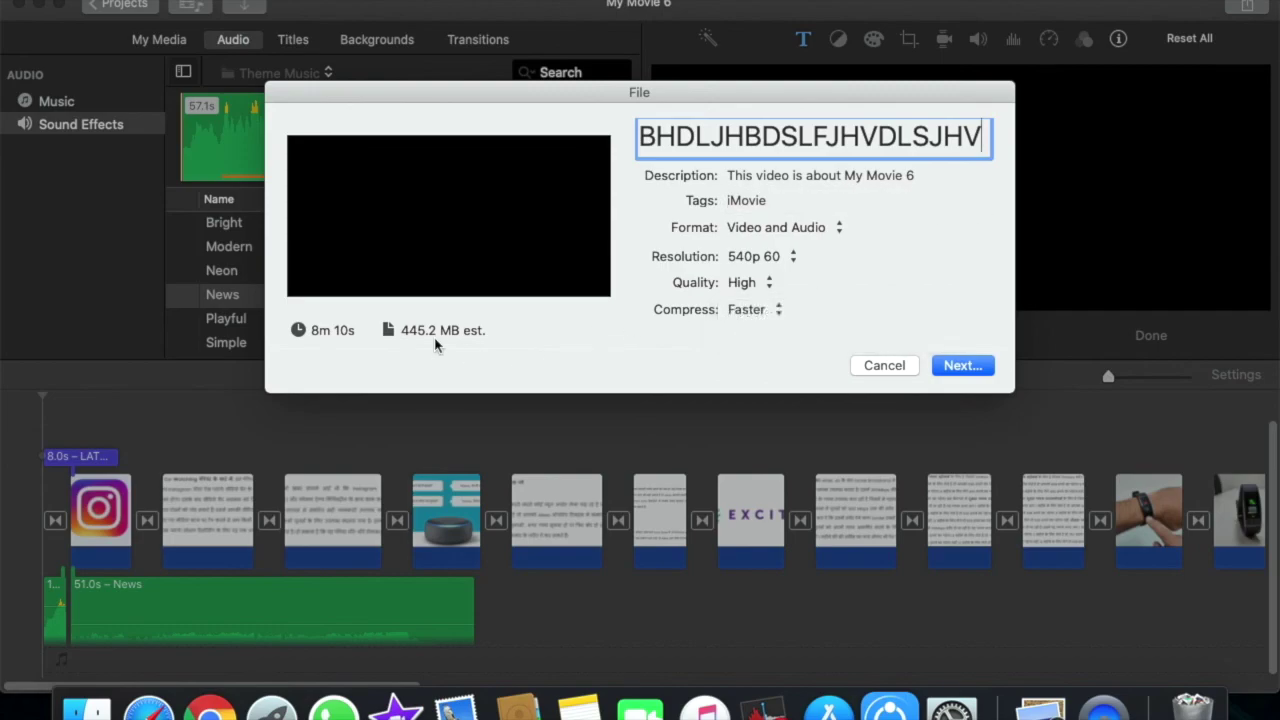
left_click(882, 370)
scroll(348, 517, "right", 1)
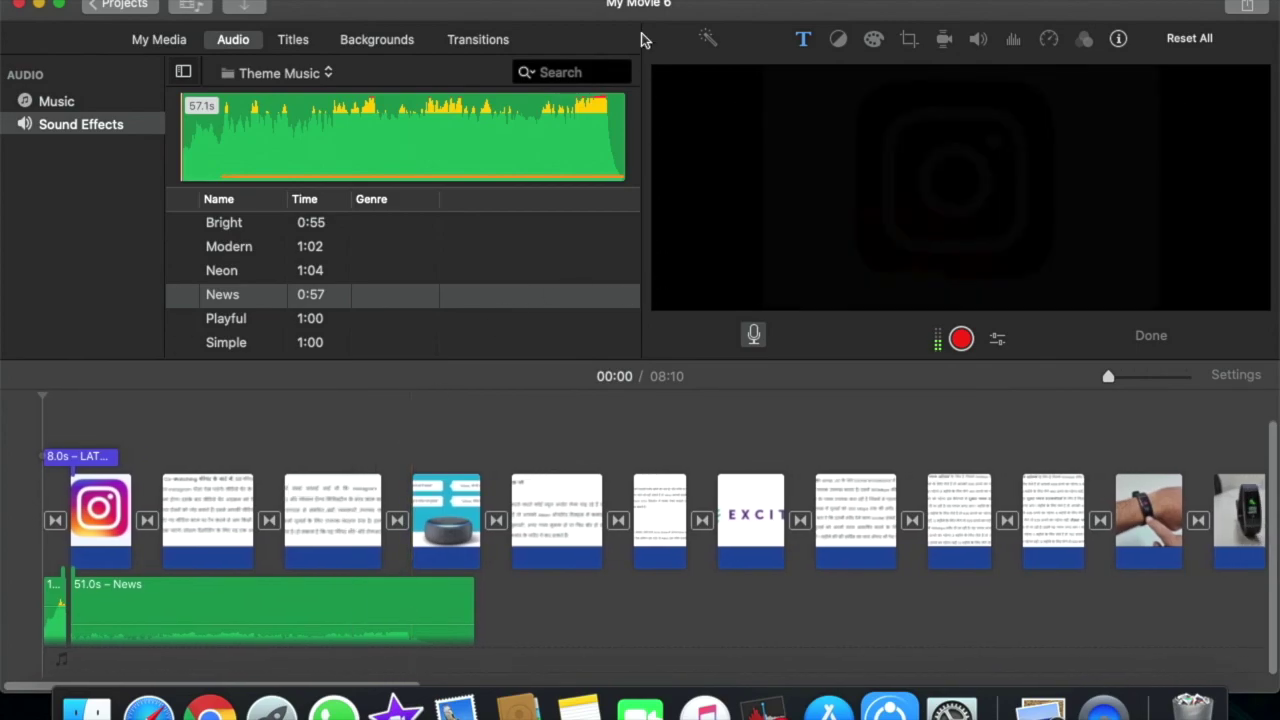